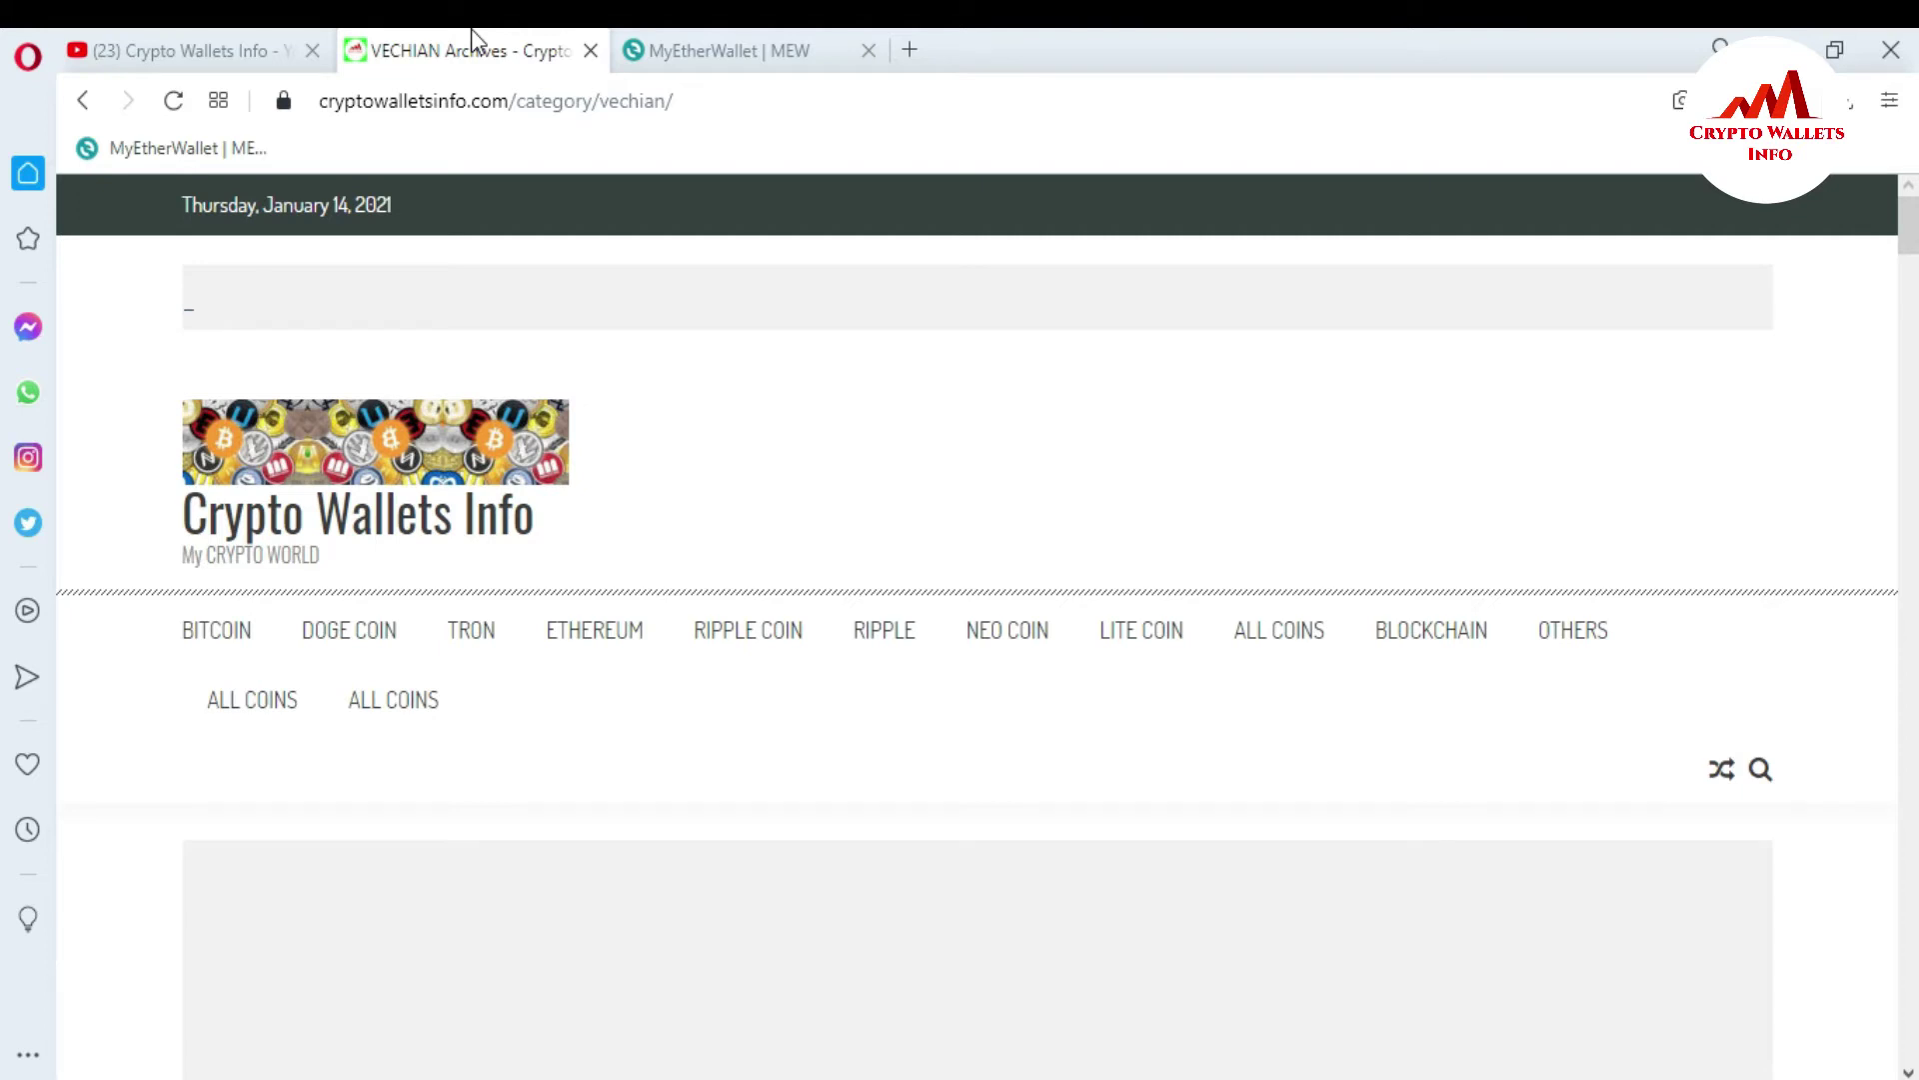
Switch to the 'MyEtherWallet | MEW' browser tab showing myetherwallet.com
{"action": "left_click", "coordinate": [752, 42]}
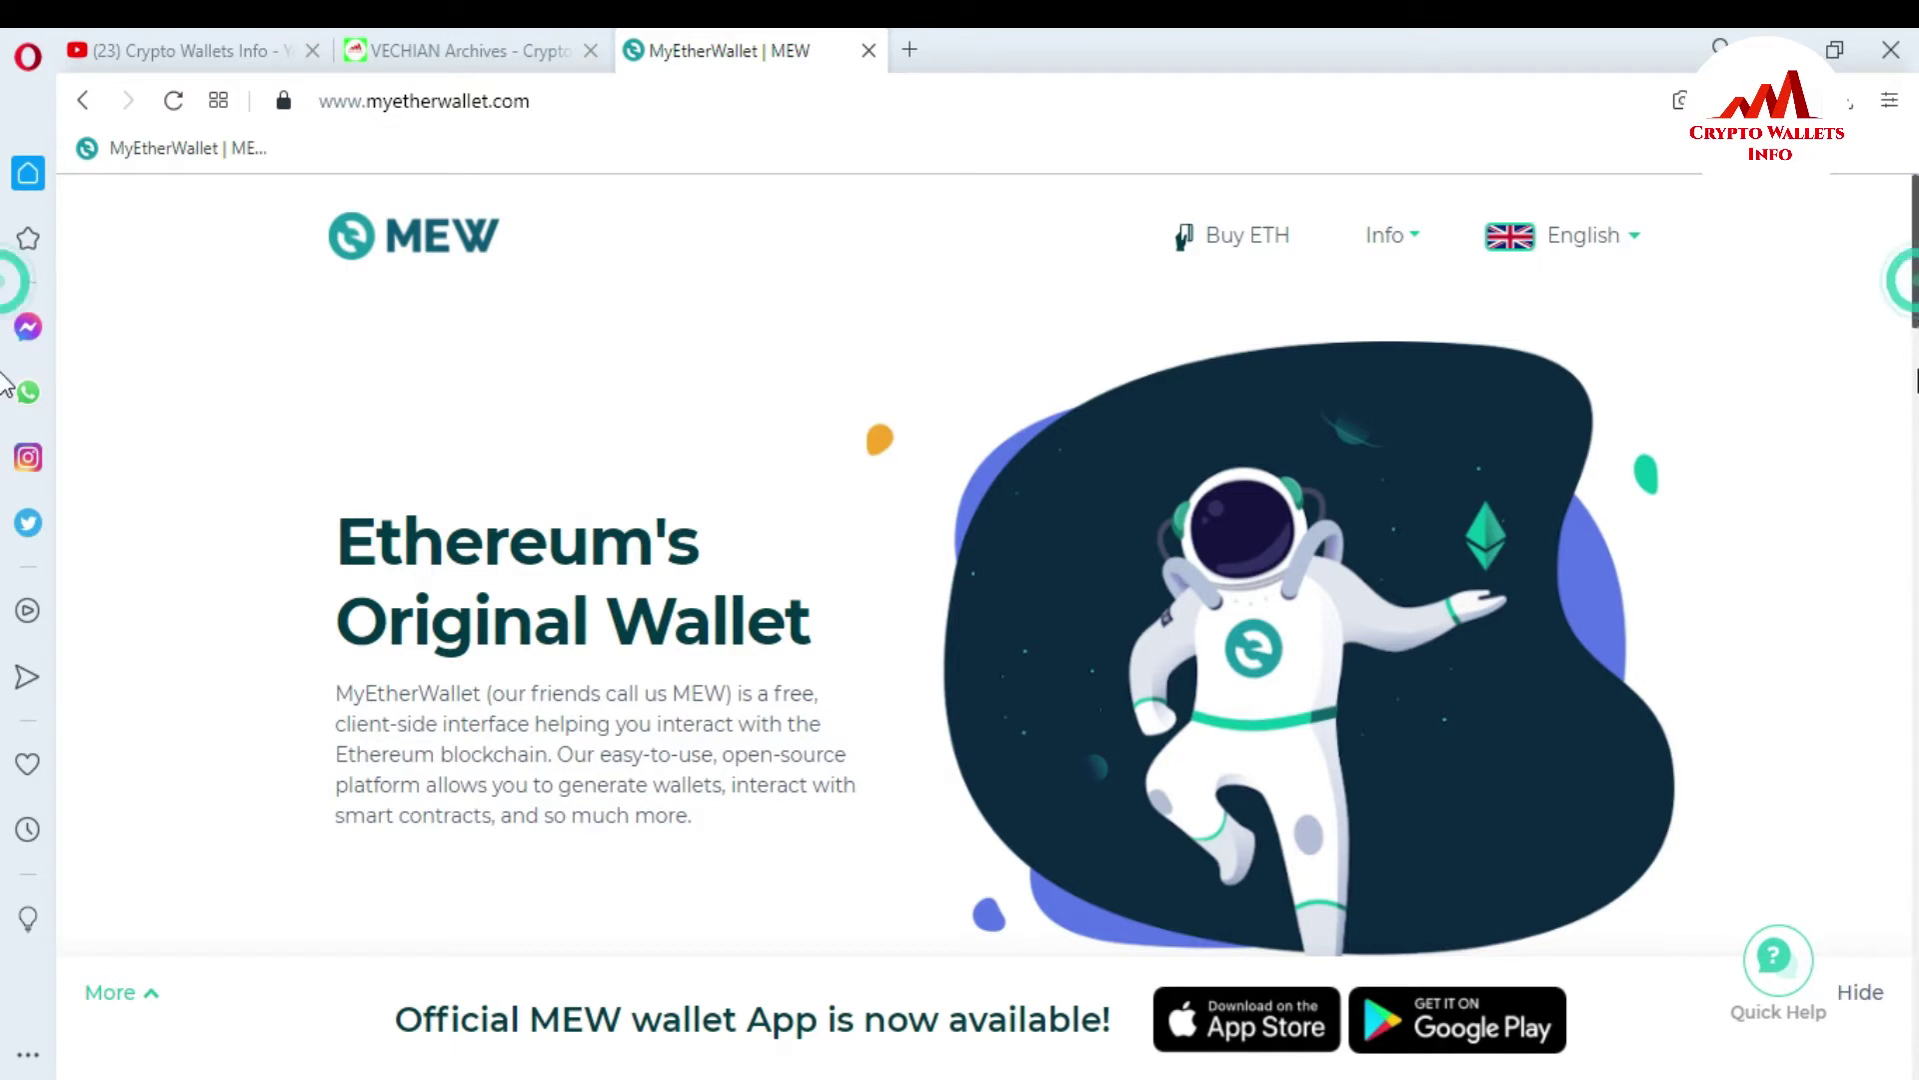
Preview the Create A New Wallet page, then return to the MEW homepage
{"action": "scroll", "coordinate": [1899, 300], "scroll_direction": "down", "scroll_amount": 5}
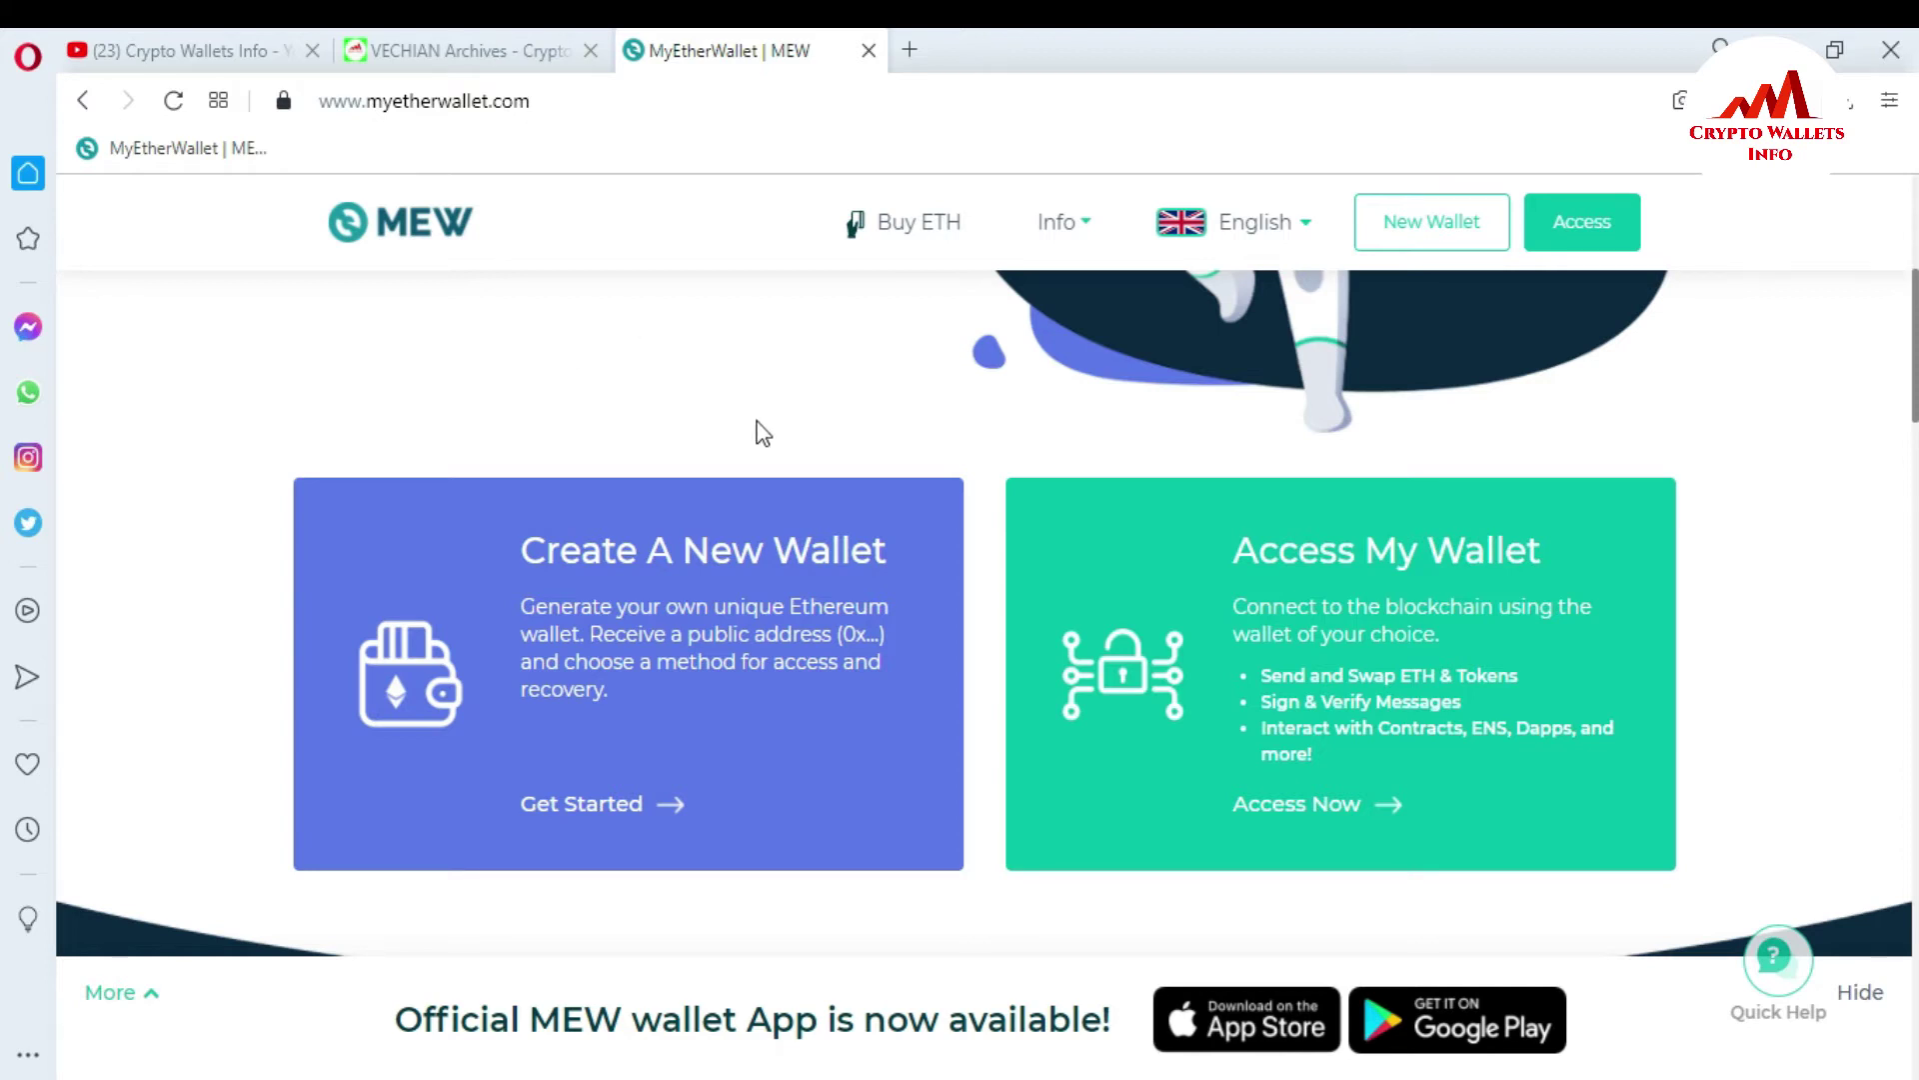
{"action": "left_click", "coordinate": [746, 640]}
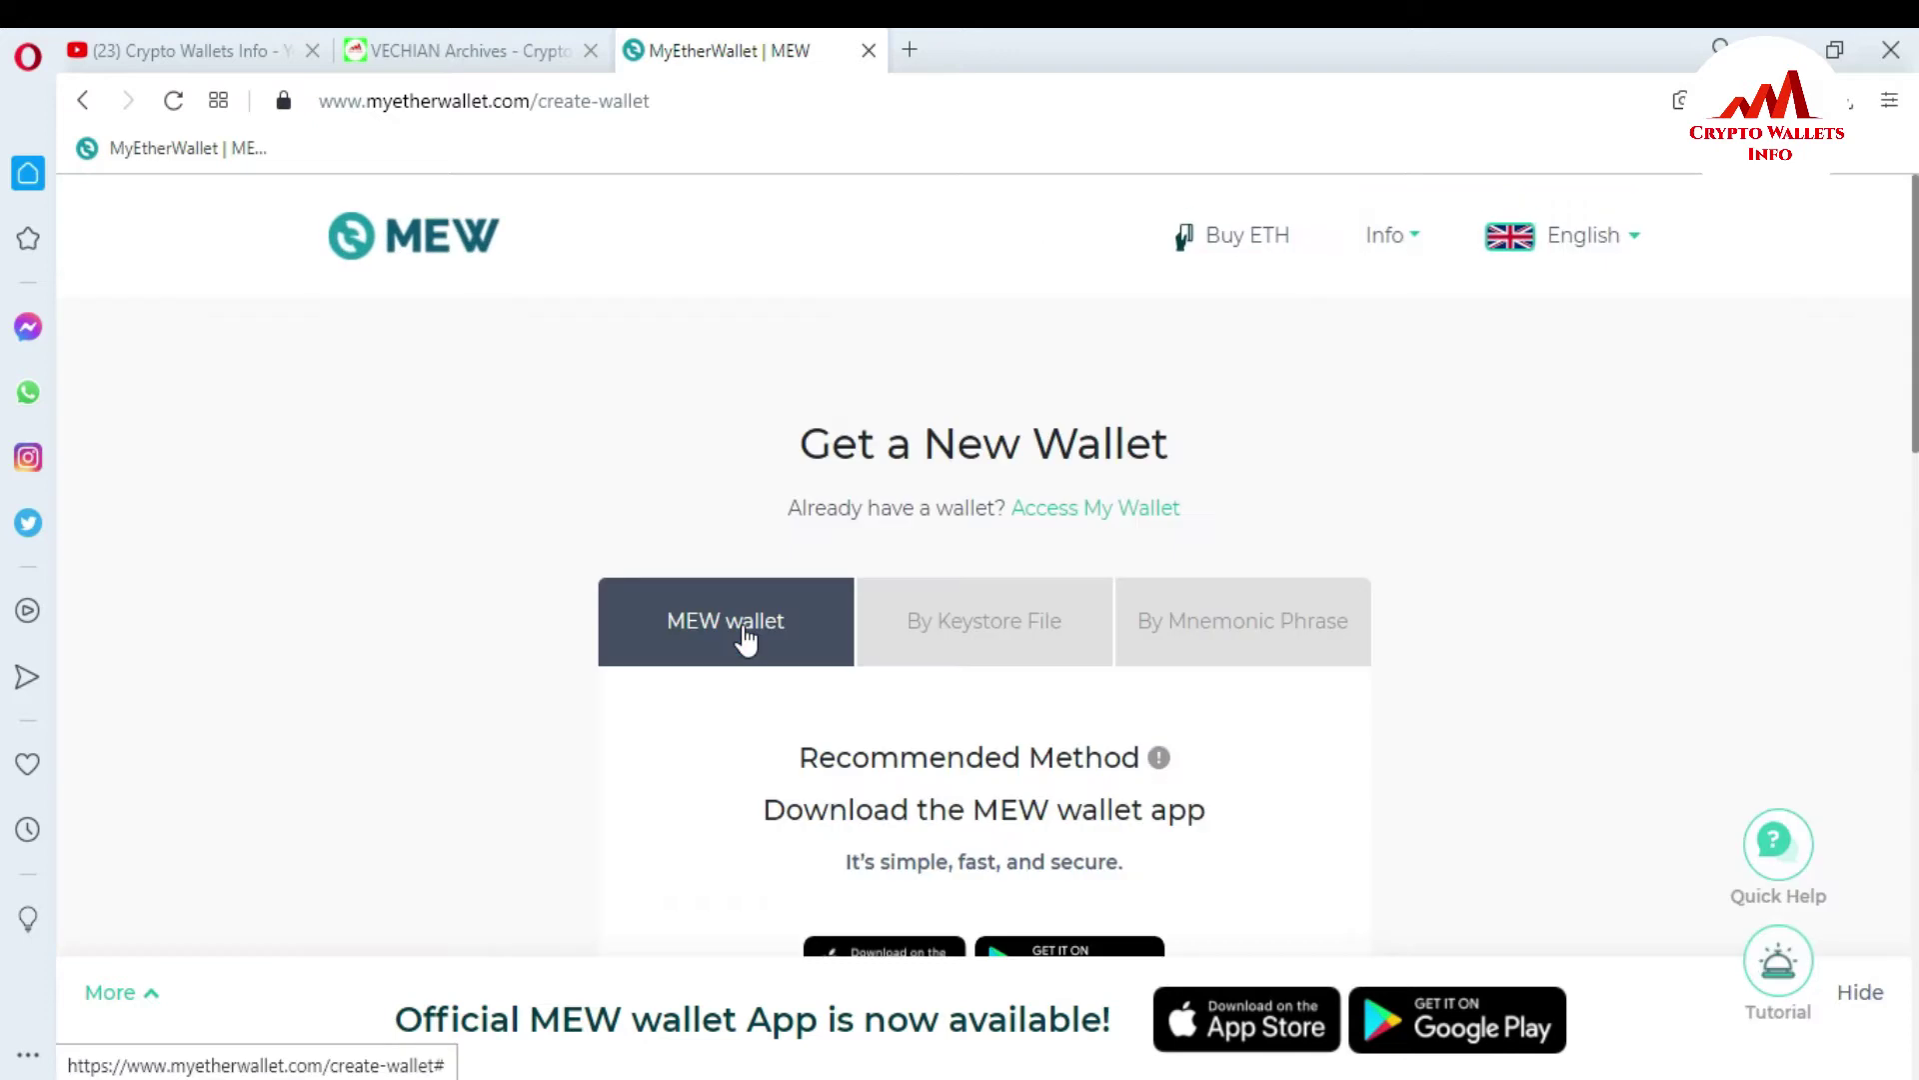
{"action": "scroll", "coordinate": [4, 574], "scroll_direction": "down", "scroll_amount": 5}
{"action": "scroll", "coordinate": [4, 574], "scroll_direction": "up", "scroll_amount": 6}
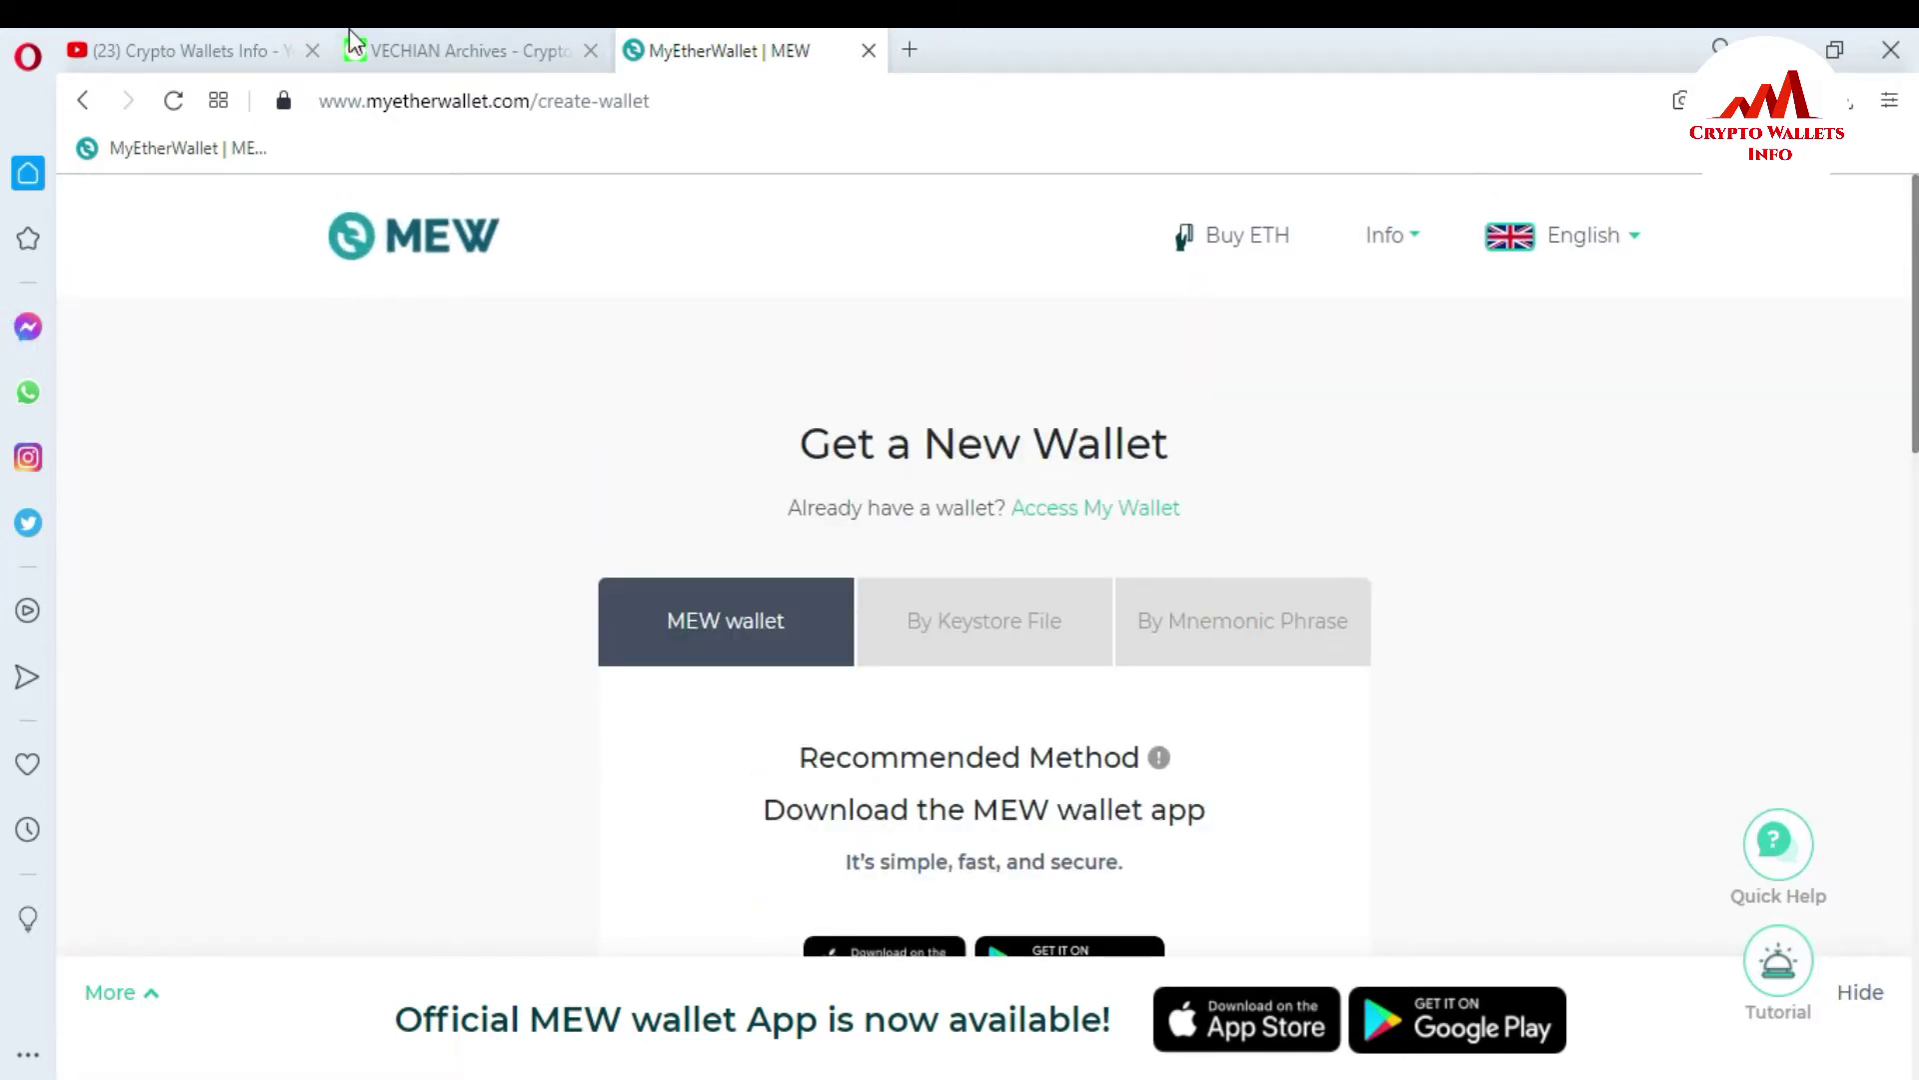
{"action": "left_click", "coordinate": [82, 101]}
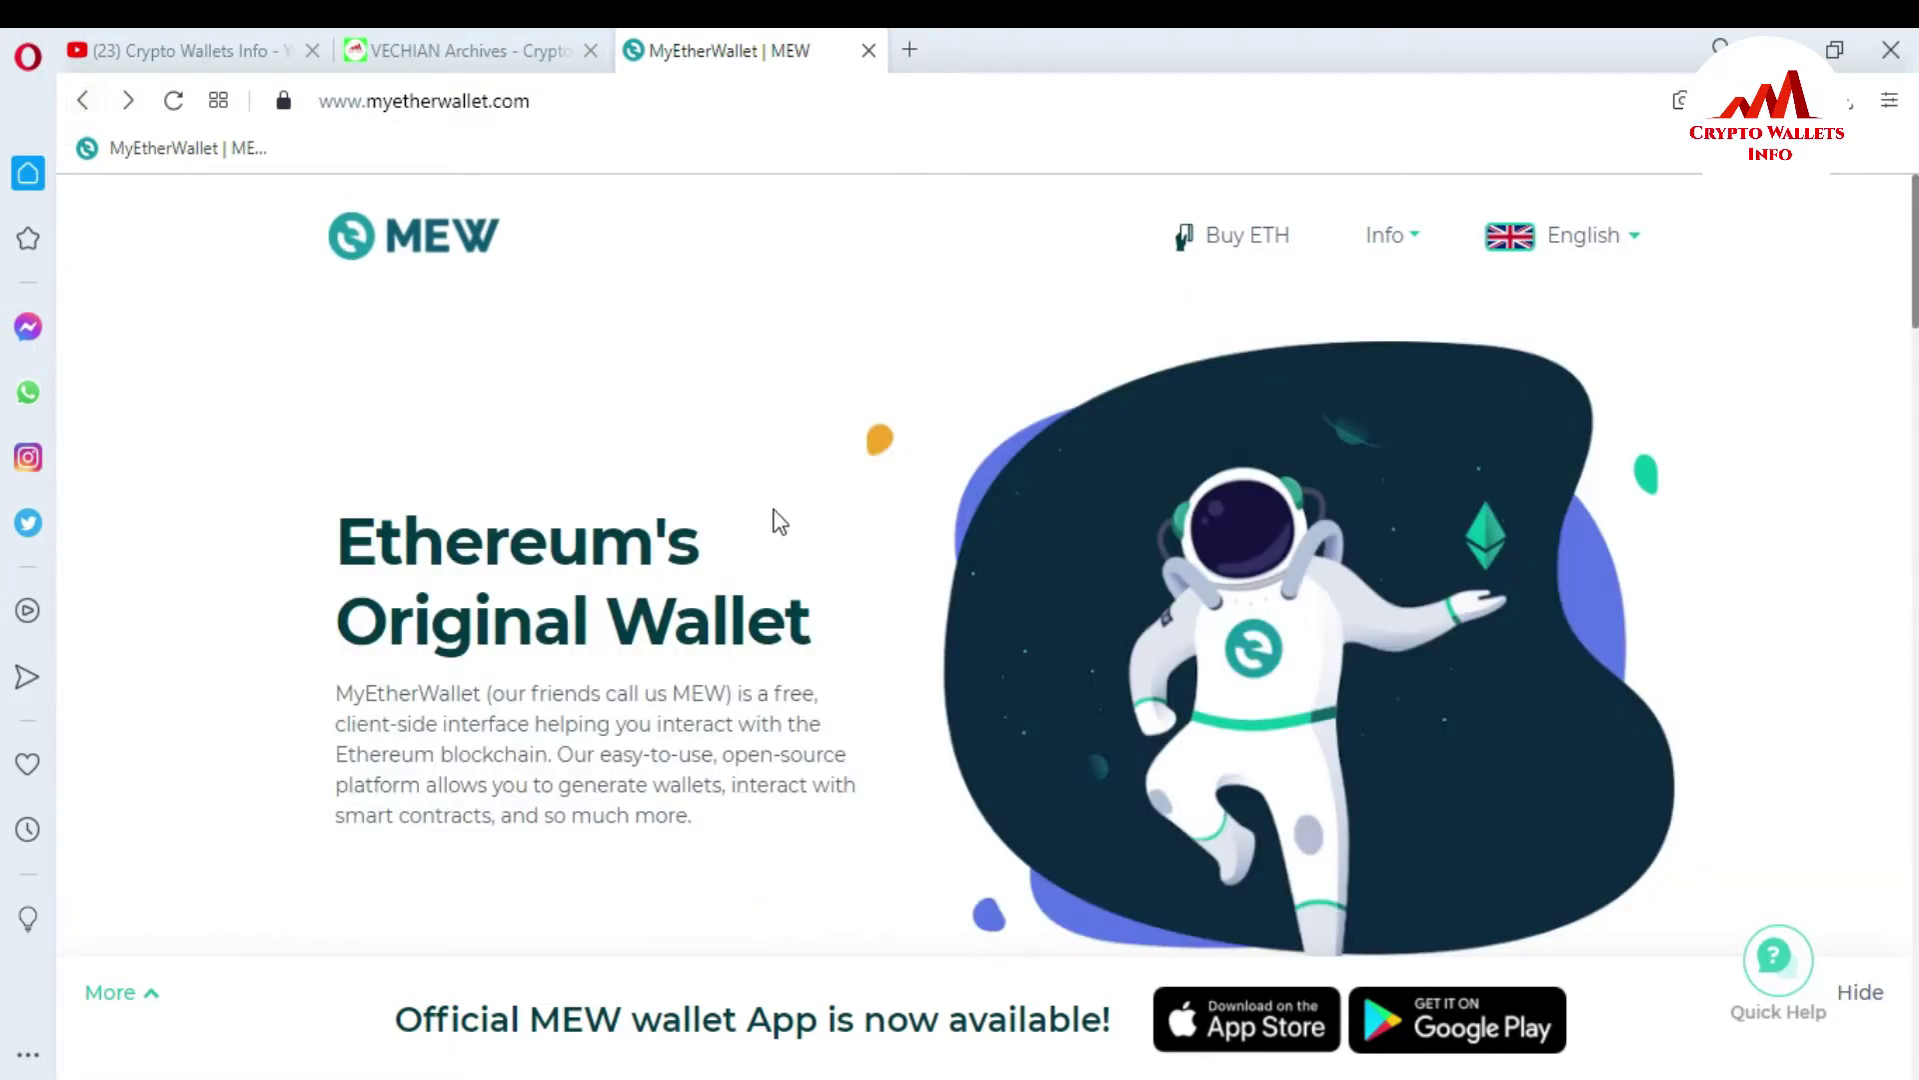
Open the Access My Wallet page from the homepage cards
{"action": "scroll", "coordinate": [700, 500], "scroll_direction": "down", "scroll_amount": 10}
{"action": "scroll", "coordinate": [1385, 575], "scroll_direction": "up", "scroll_amount": 6}
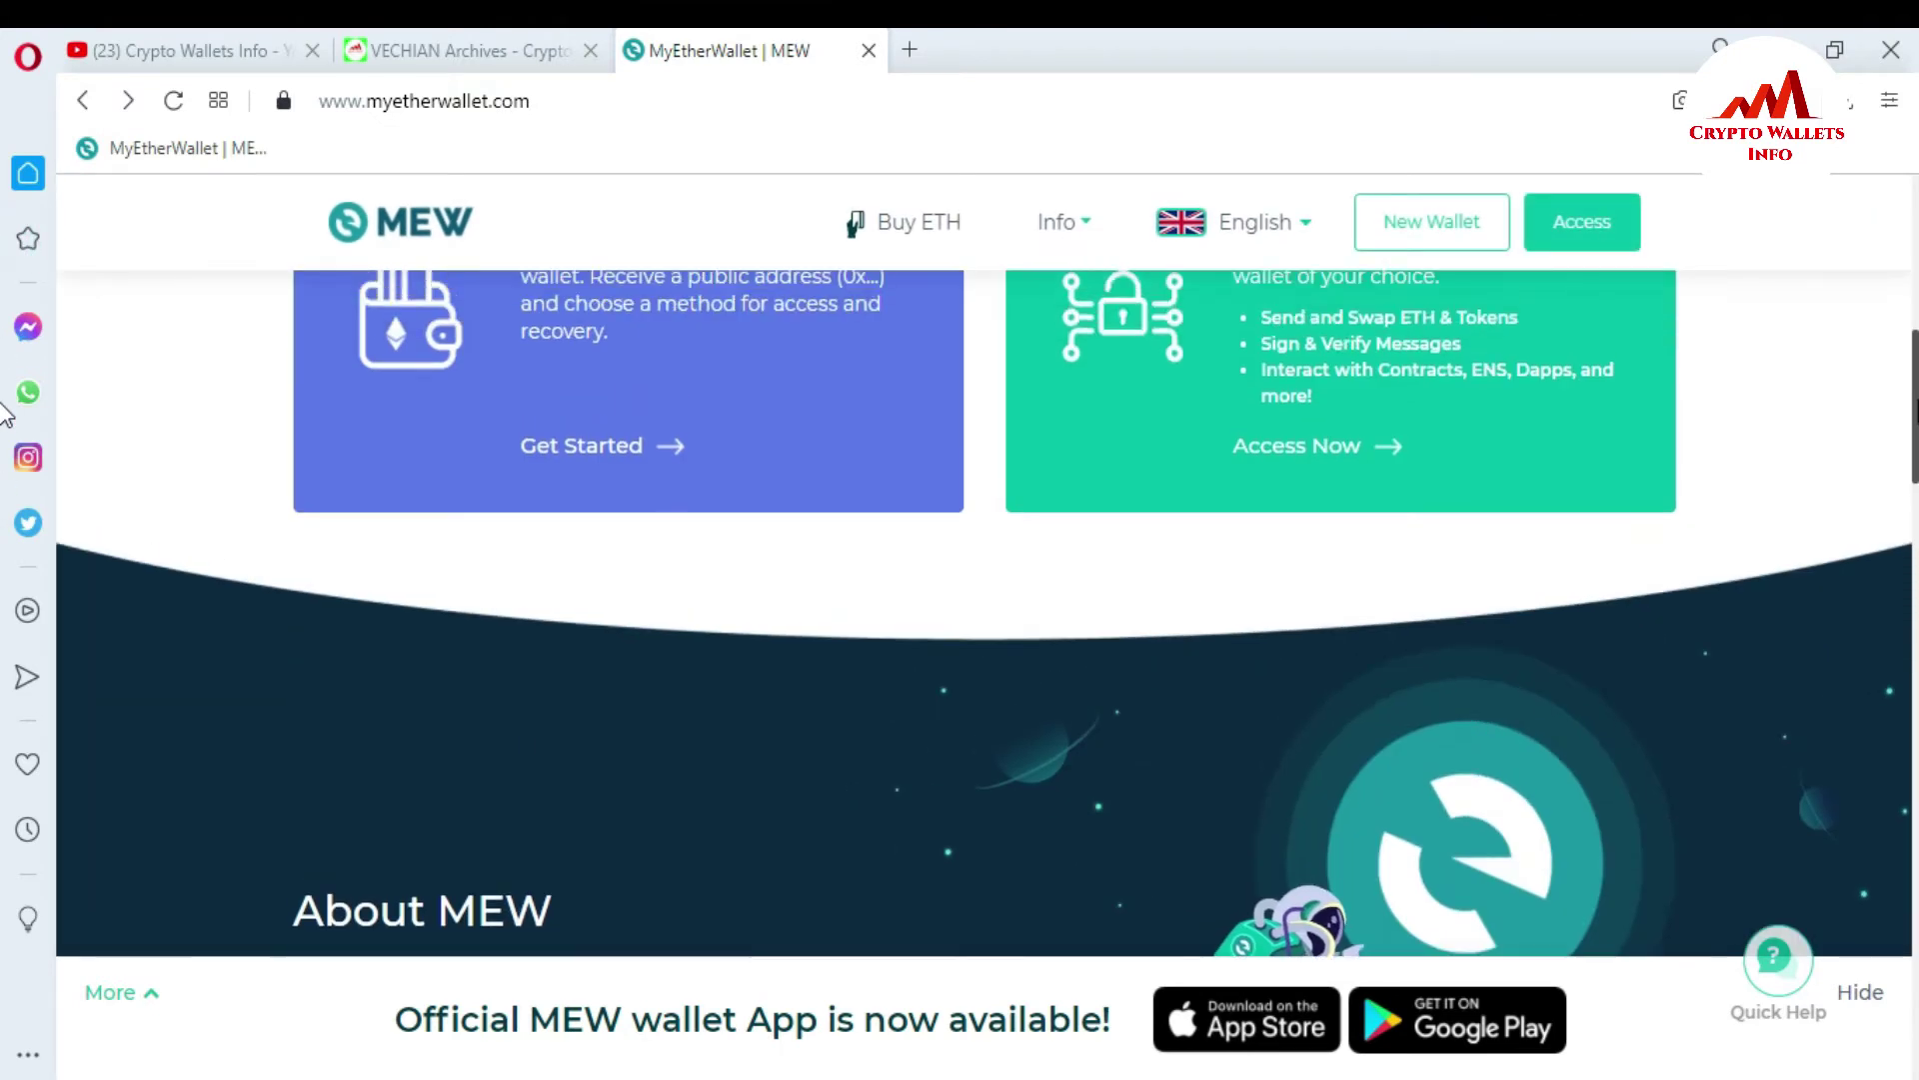
{"action": "left_click", "coordinate": [1385, 574]}
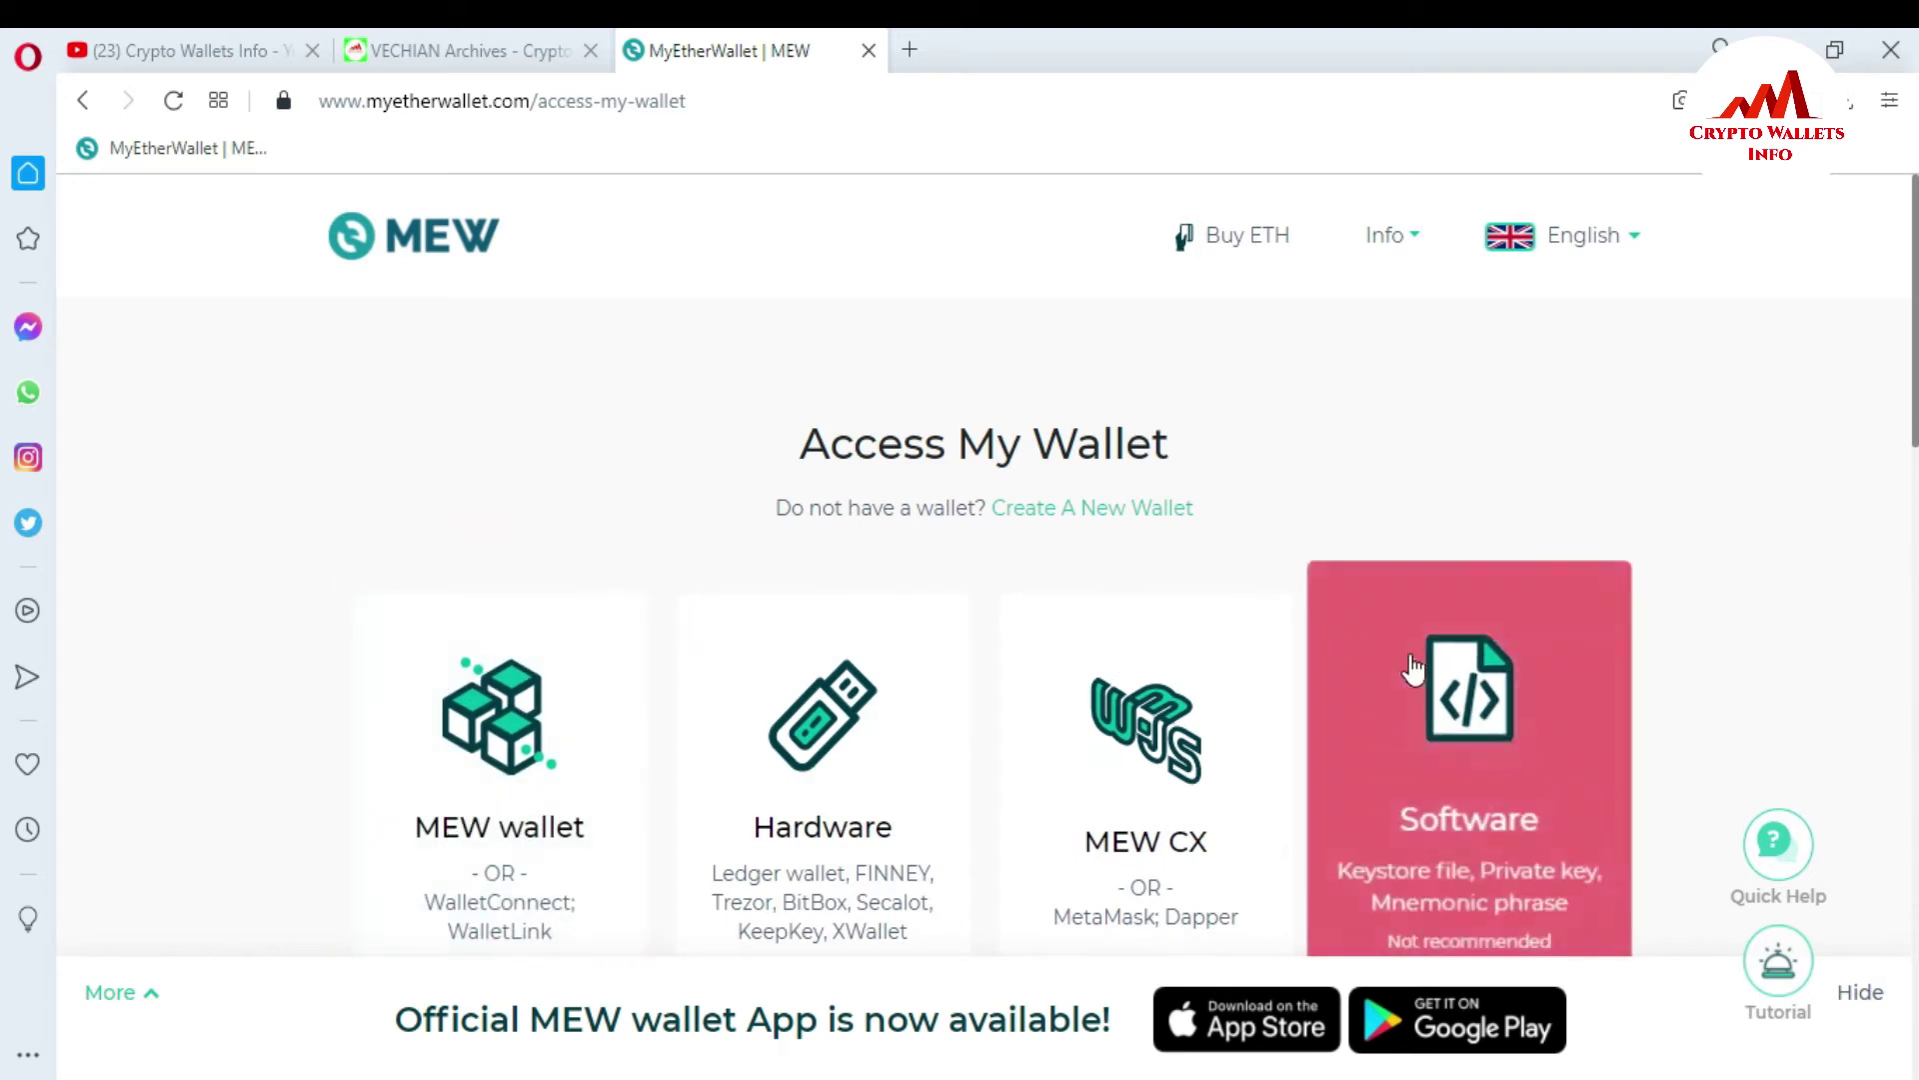
Choose the MEW CX access option to bring up its install prompt
{"action": "scroll", "coordinate": [5, 454], "scroll_direction": "down", "scroll_amount": 2}
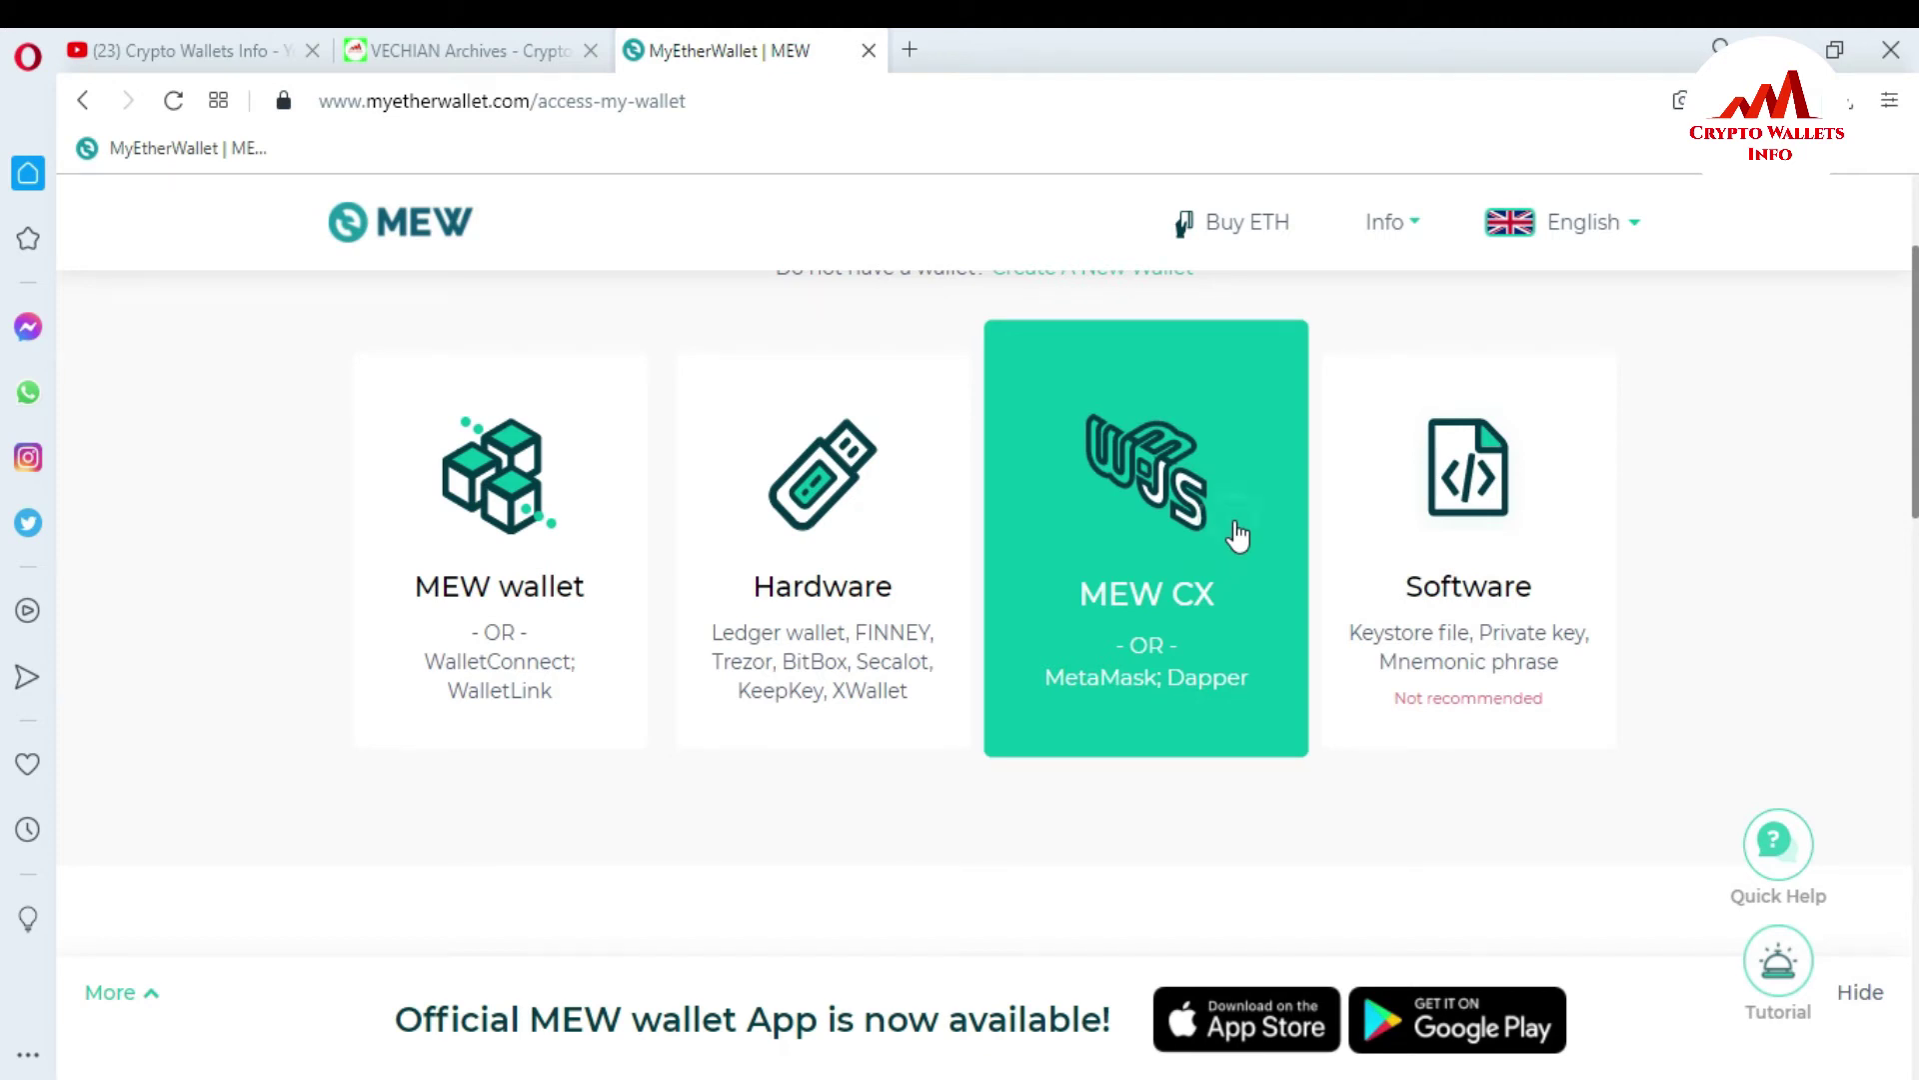
{"action": "left_click", "coordinate": [1238, 536]}
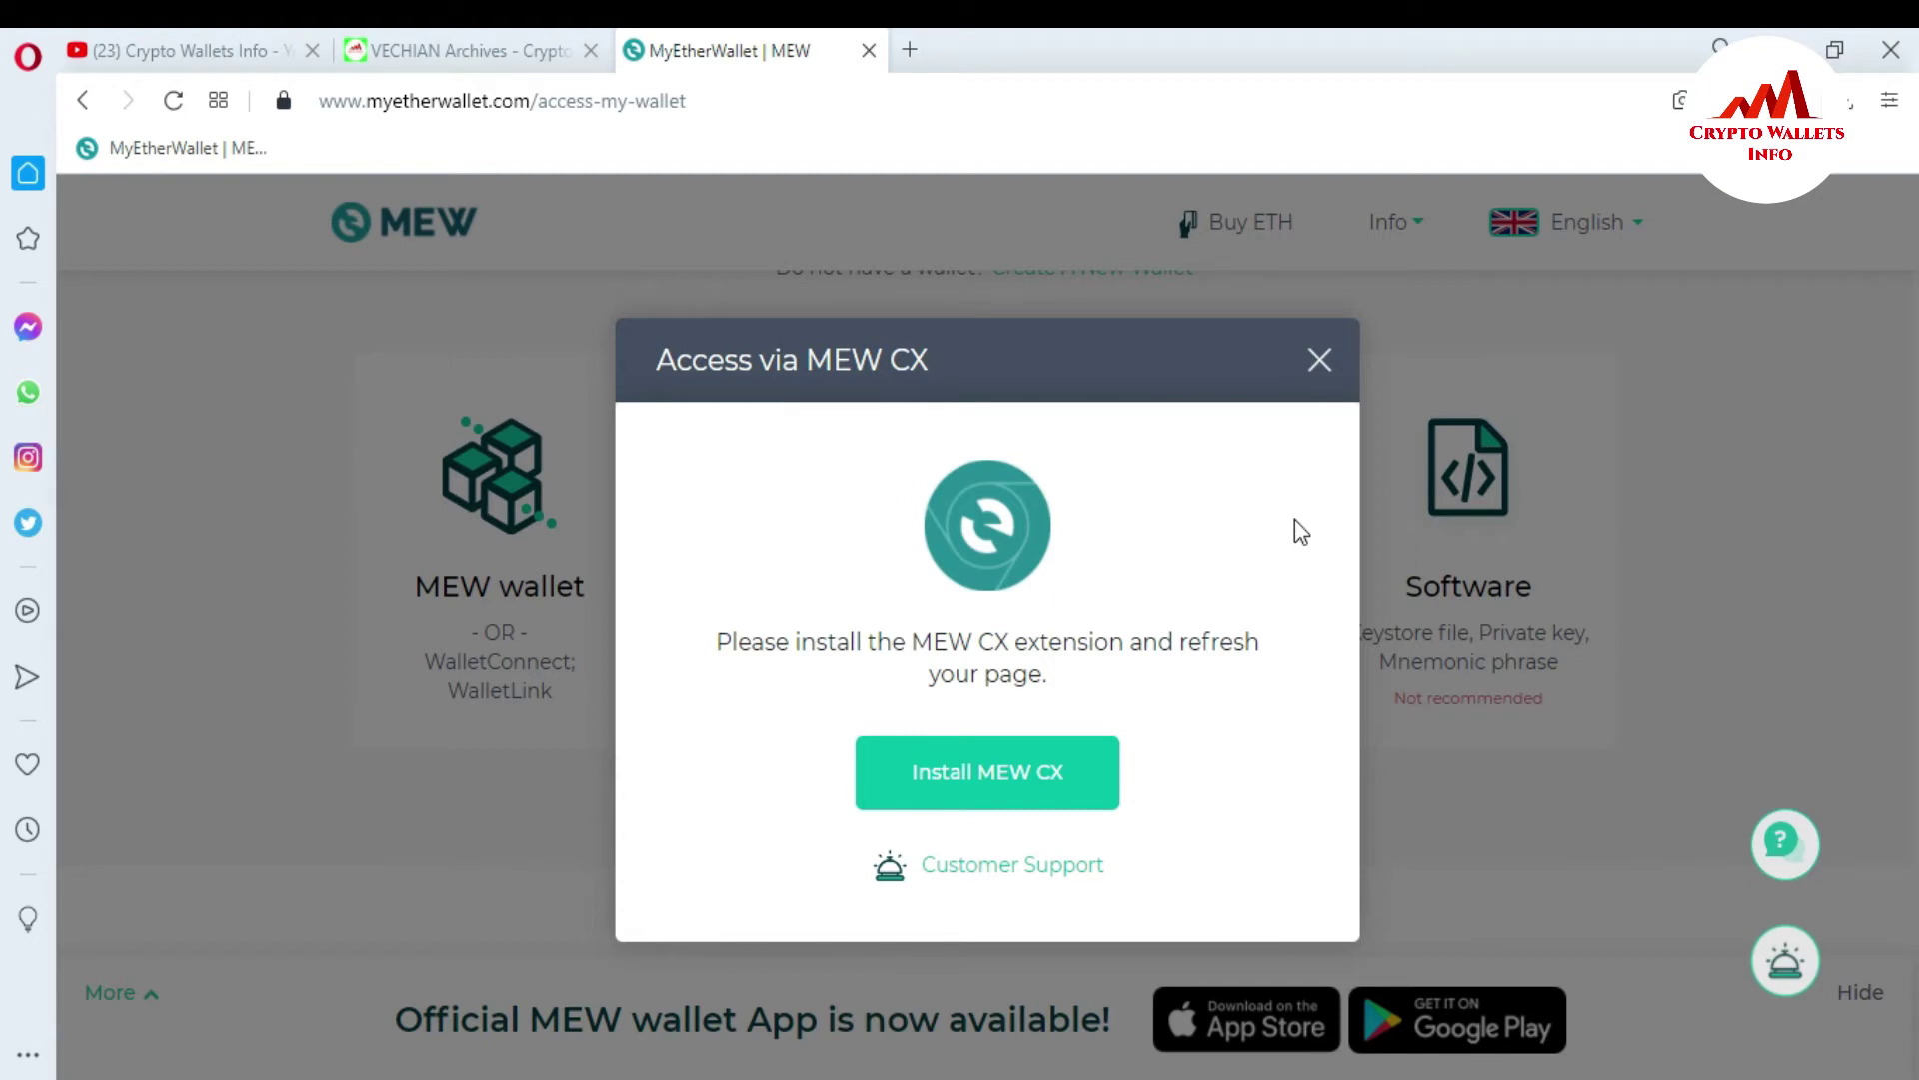
Open mewcx.com through Install MEW CX and browse the site
{"action": "left_click", "coordinate": [974, 774]}
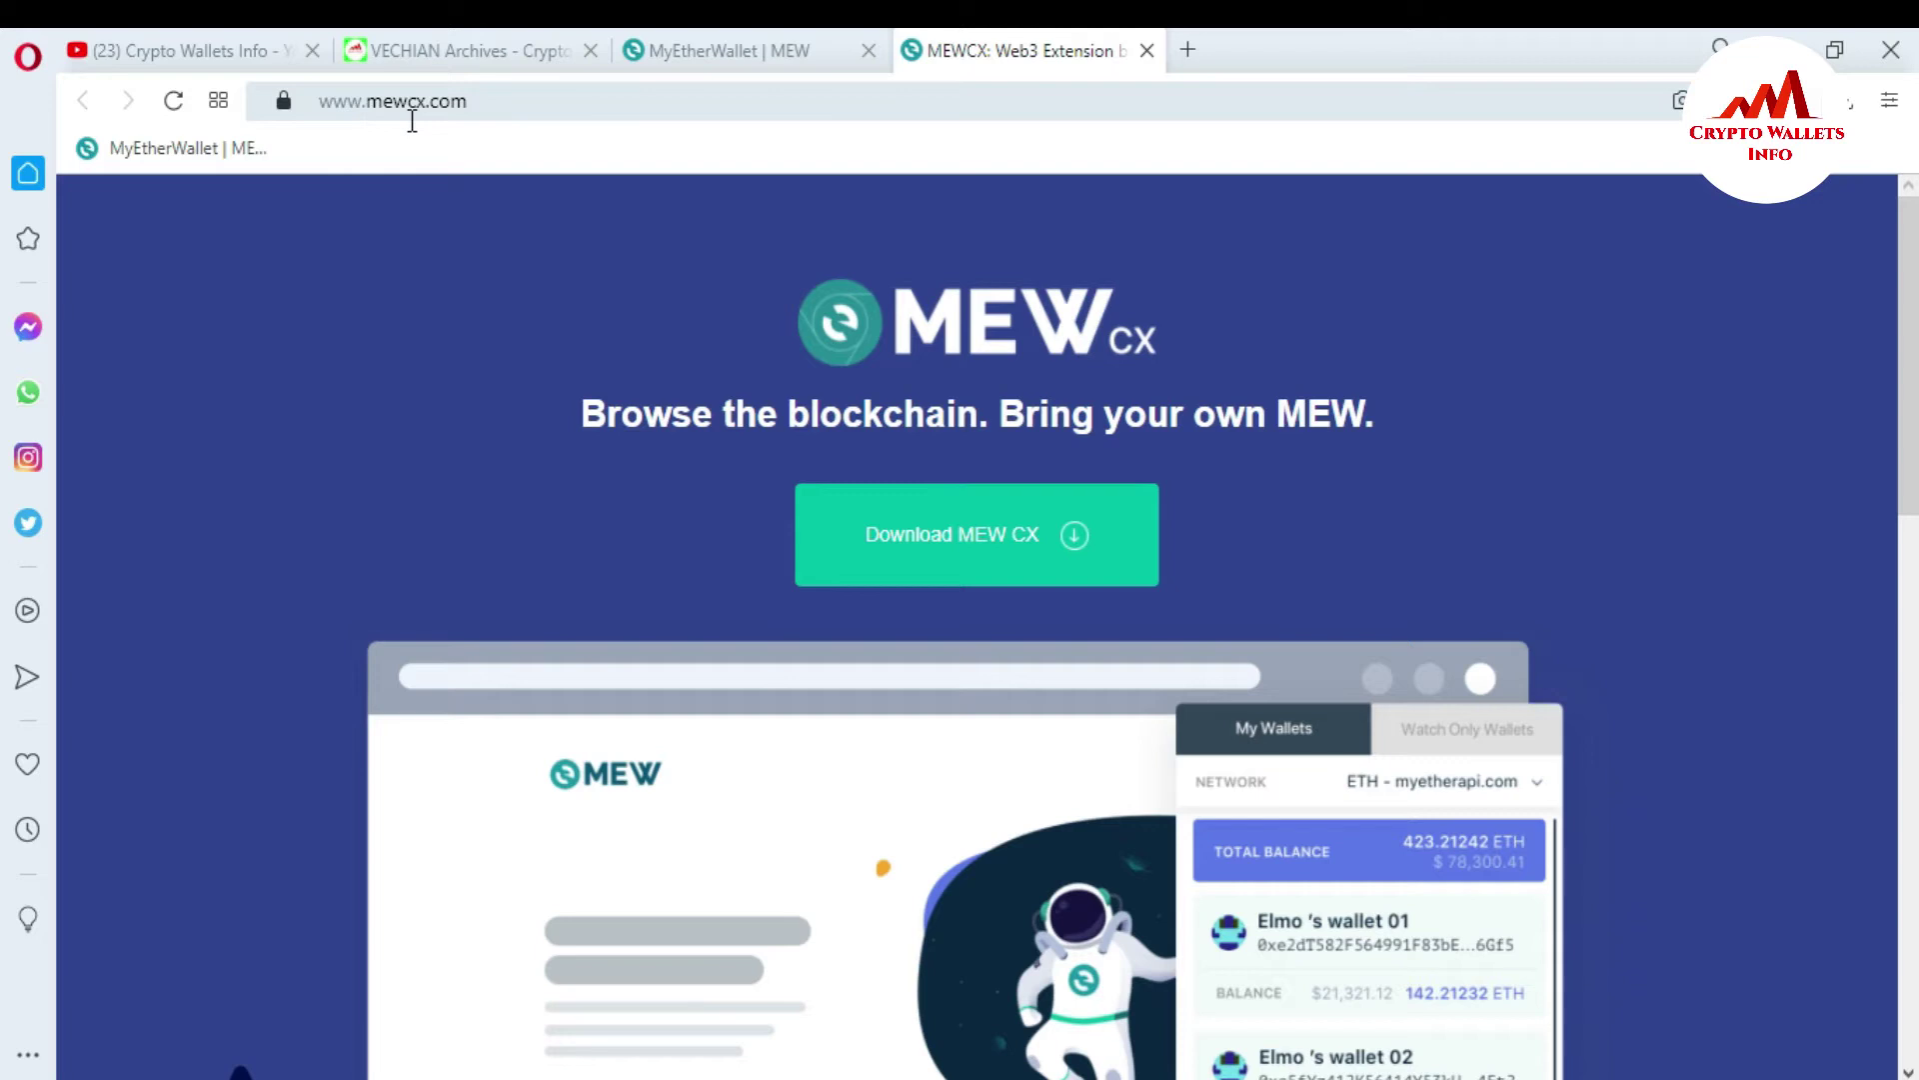
{"action": "scroll", "coordinate": [1765, 303], "scroll_direction": "down", "scroll_amount": 2}
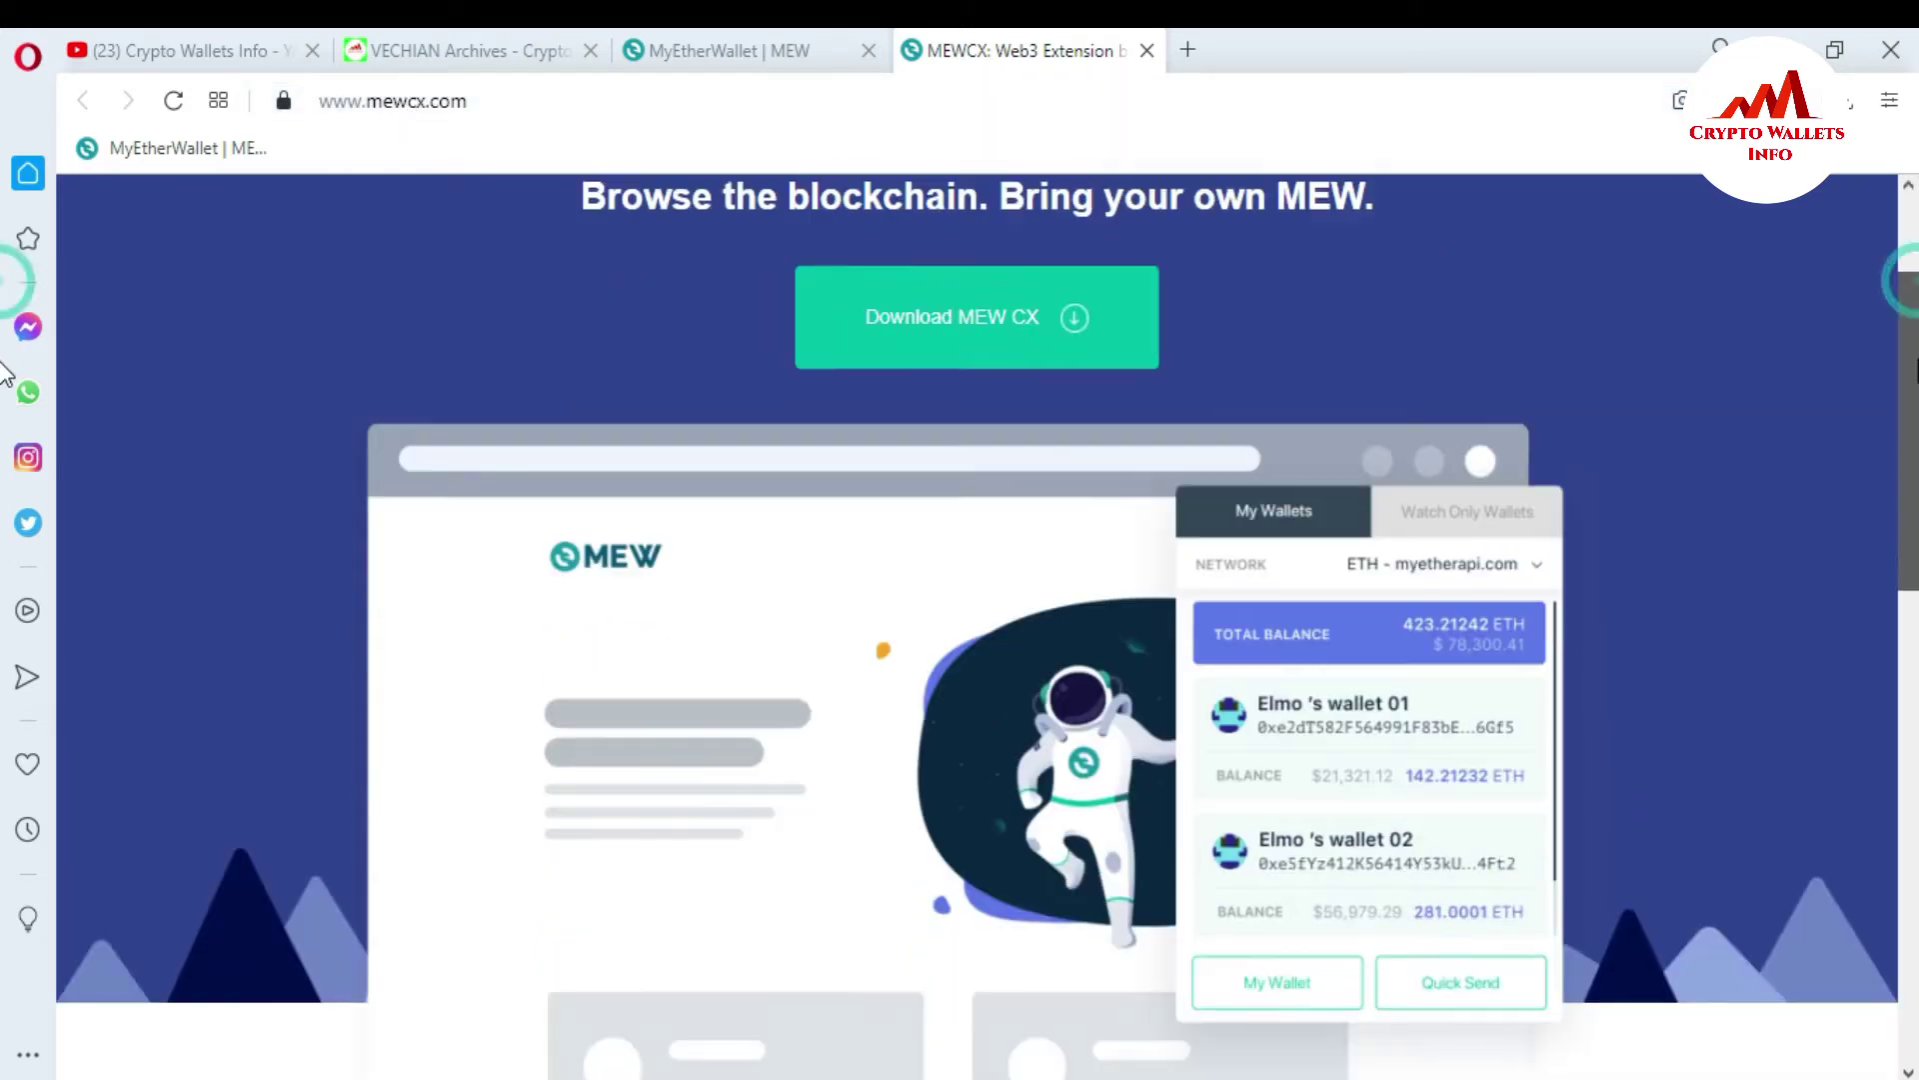
{"action": "scroll", "coordinate": [5, 374], "scroll_direction": "up", "scroll_amount": 1}
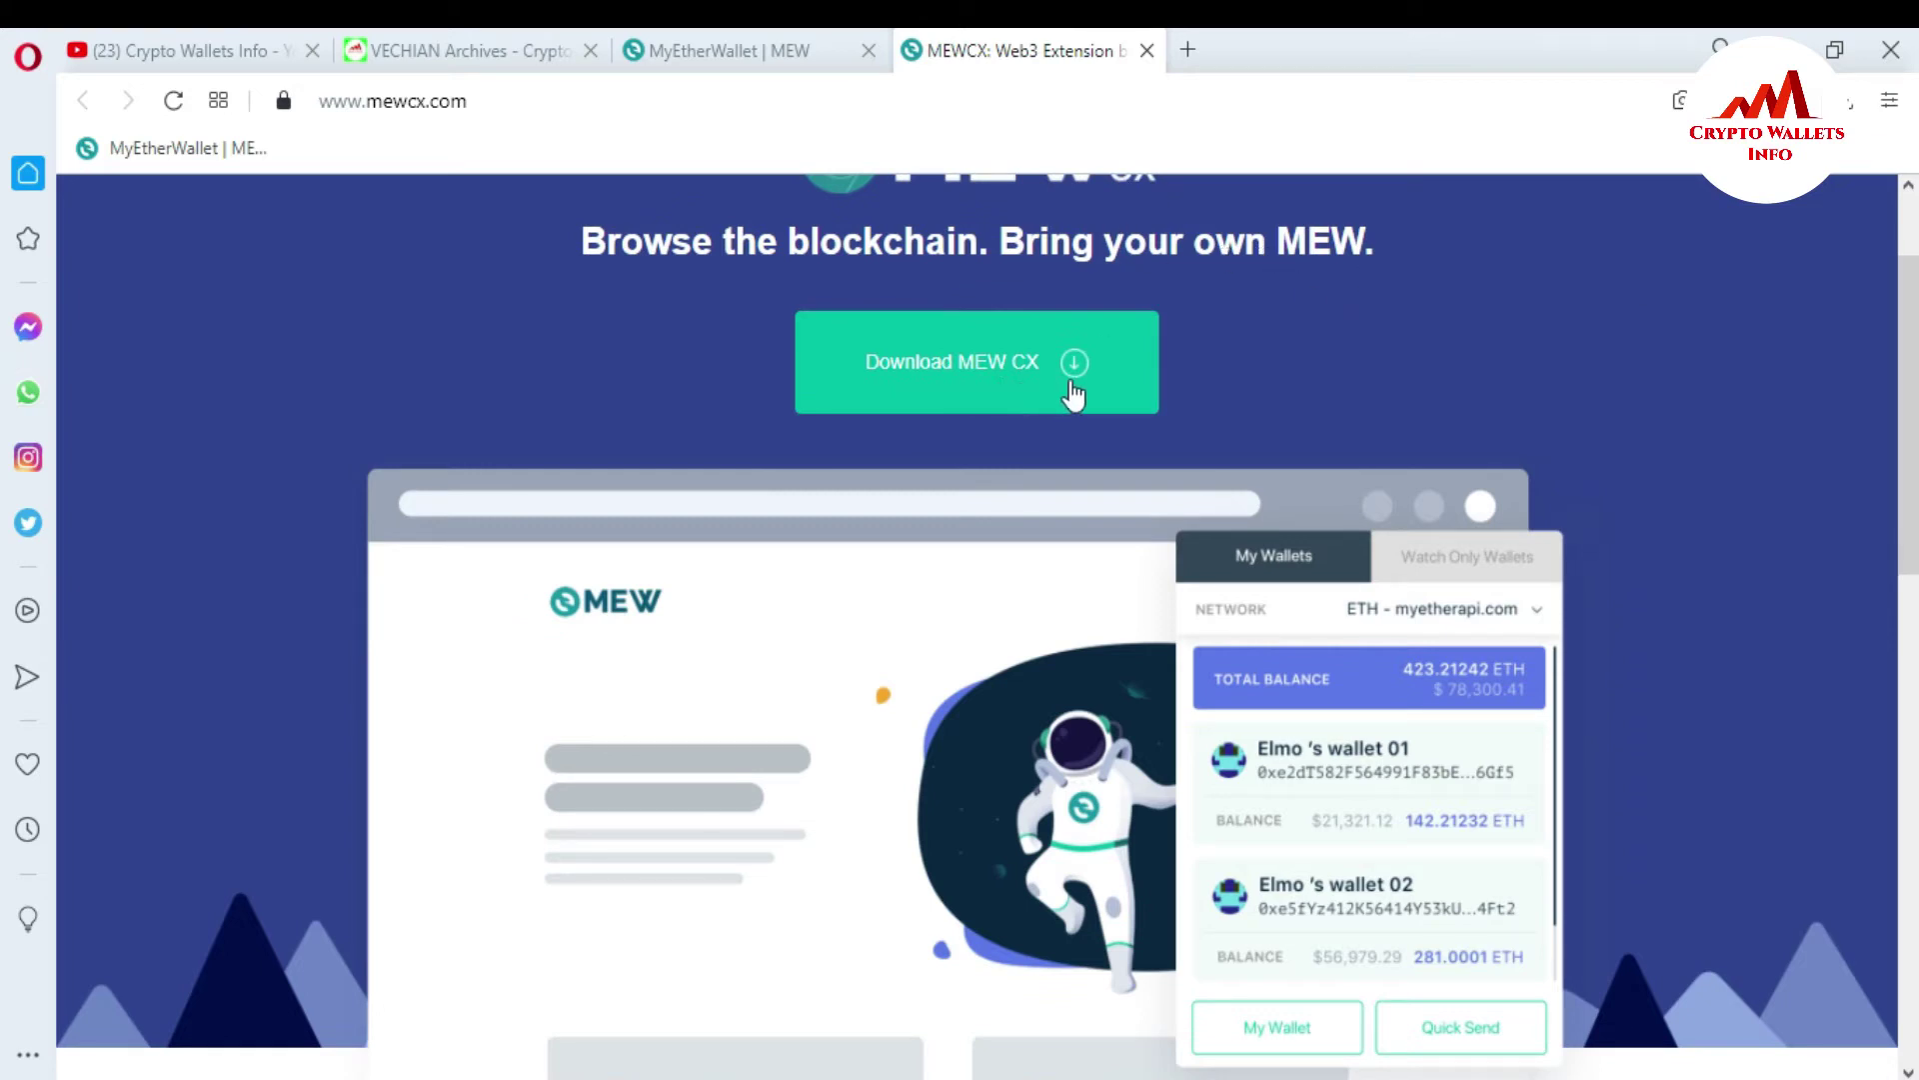
{"action": "scroll", "coordinate": [760, 718], "scroll_direction": "down", "scroll_amount": 8}
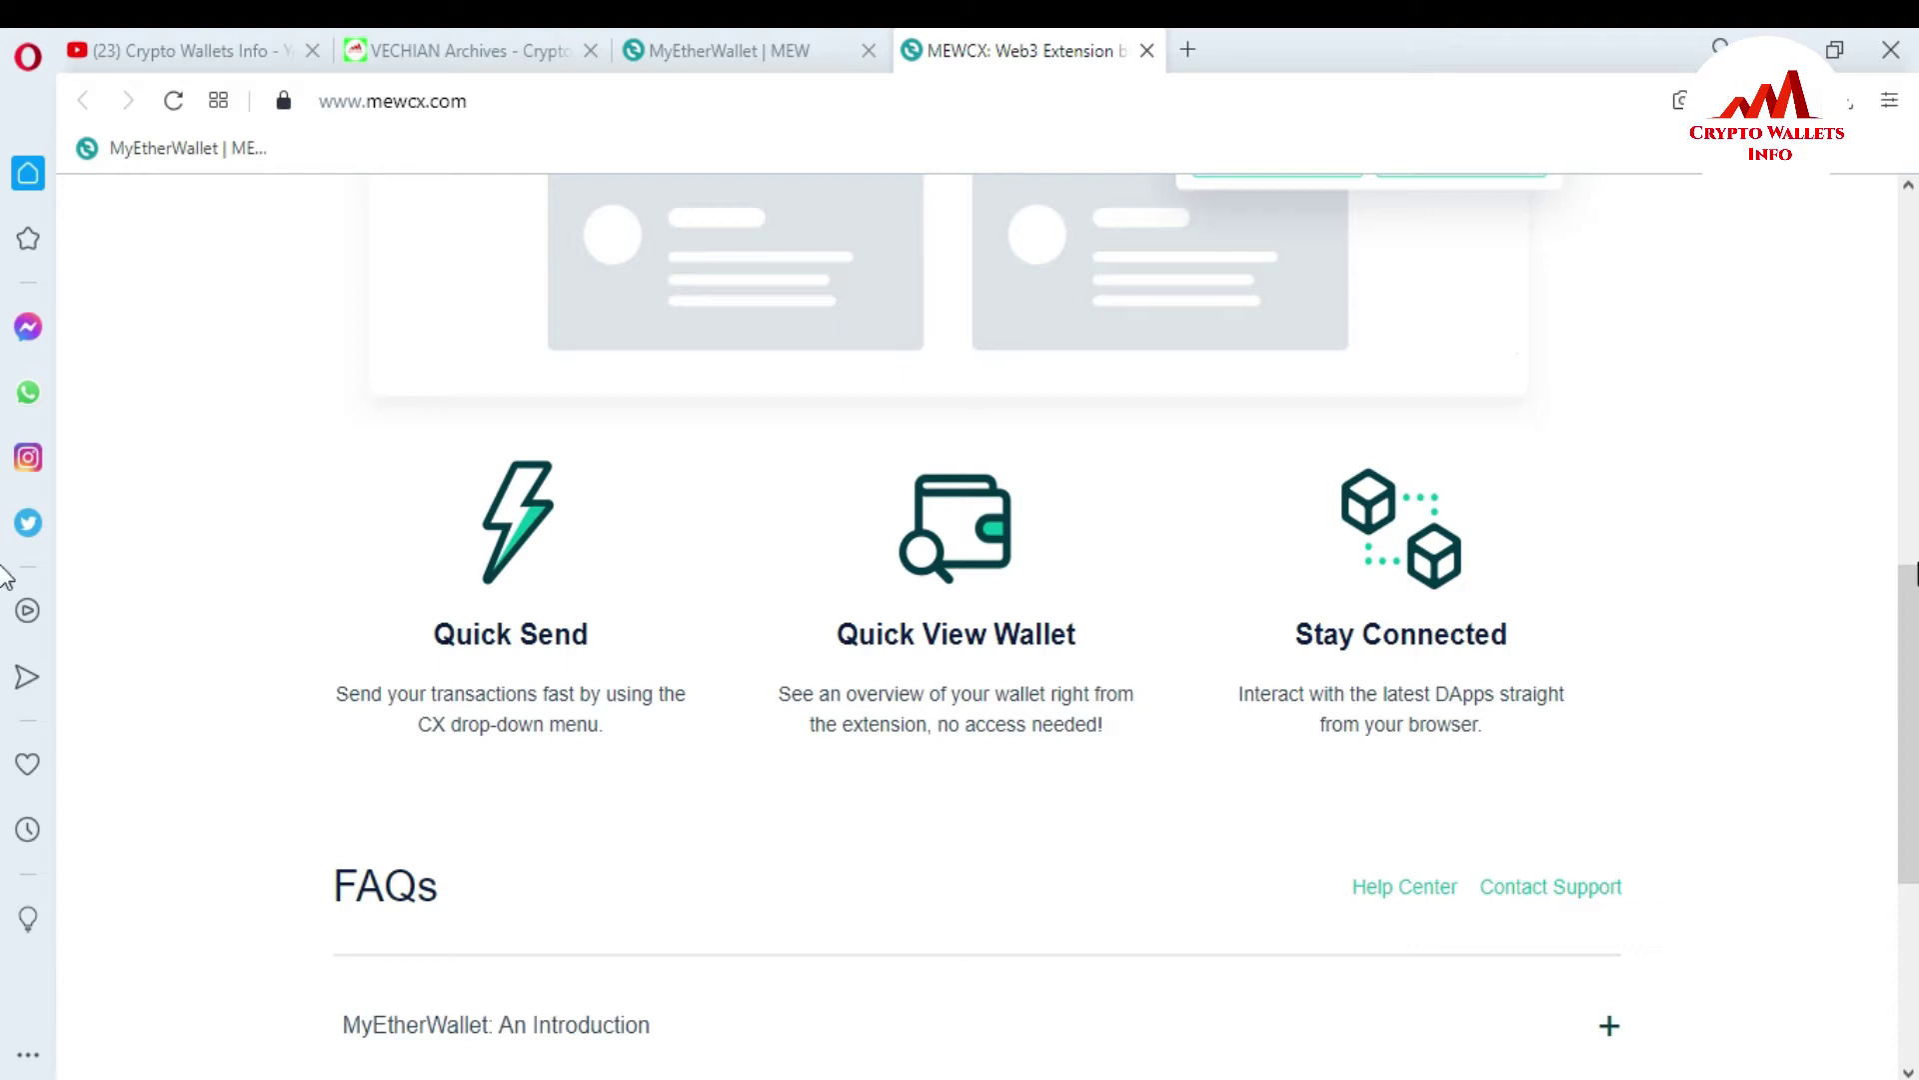
{"action": "left_click_drag", "start_coordinate": [1909, 649], "coordinate": [1909, 782]}
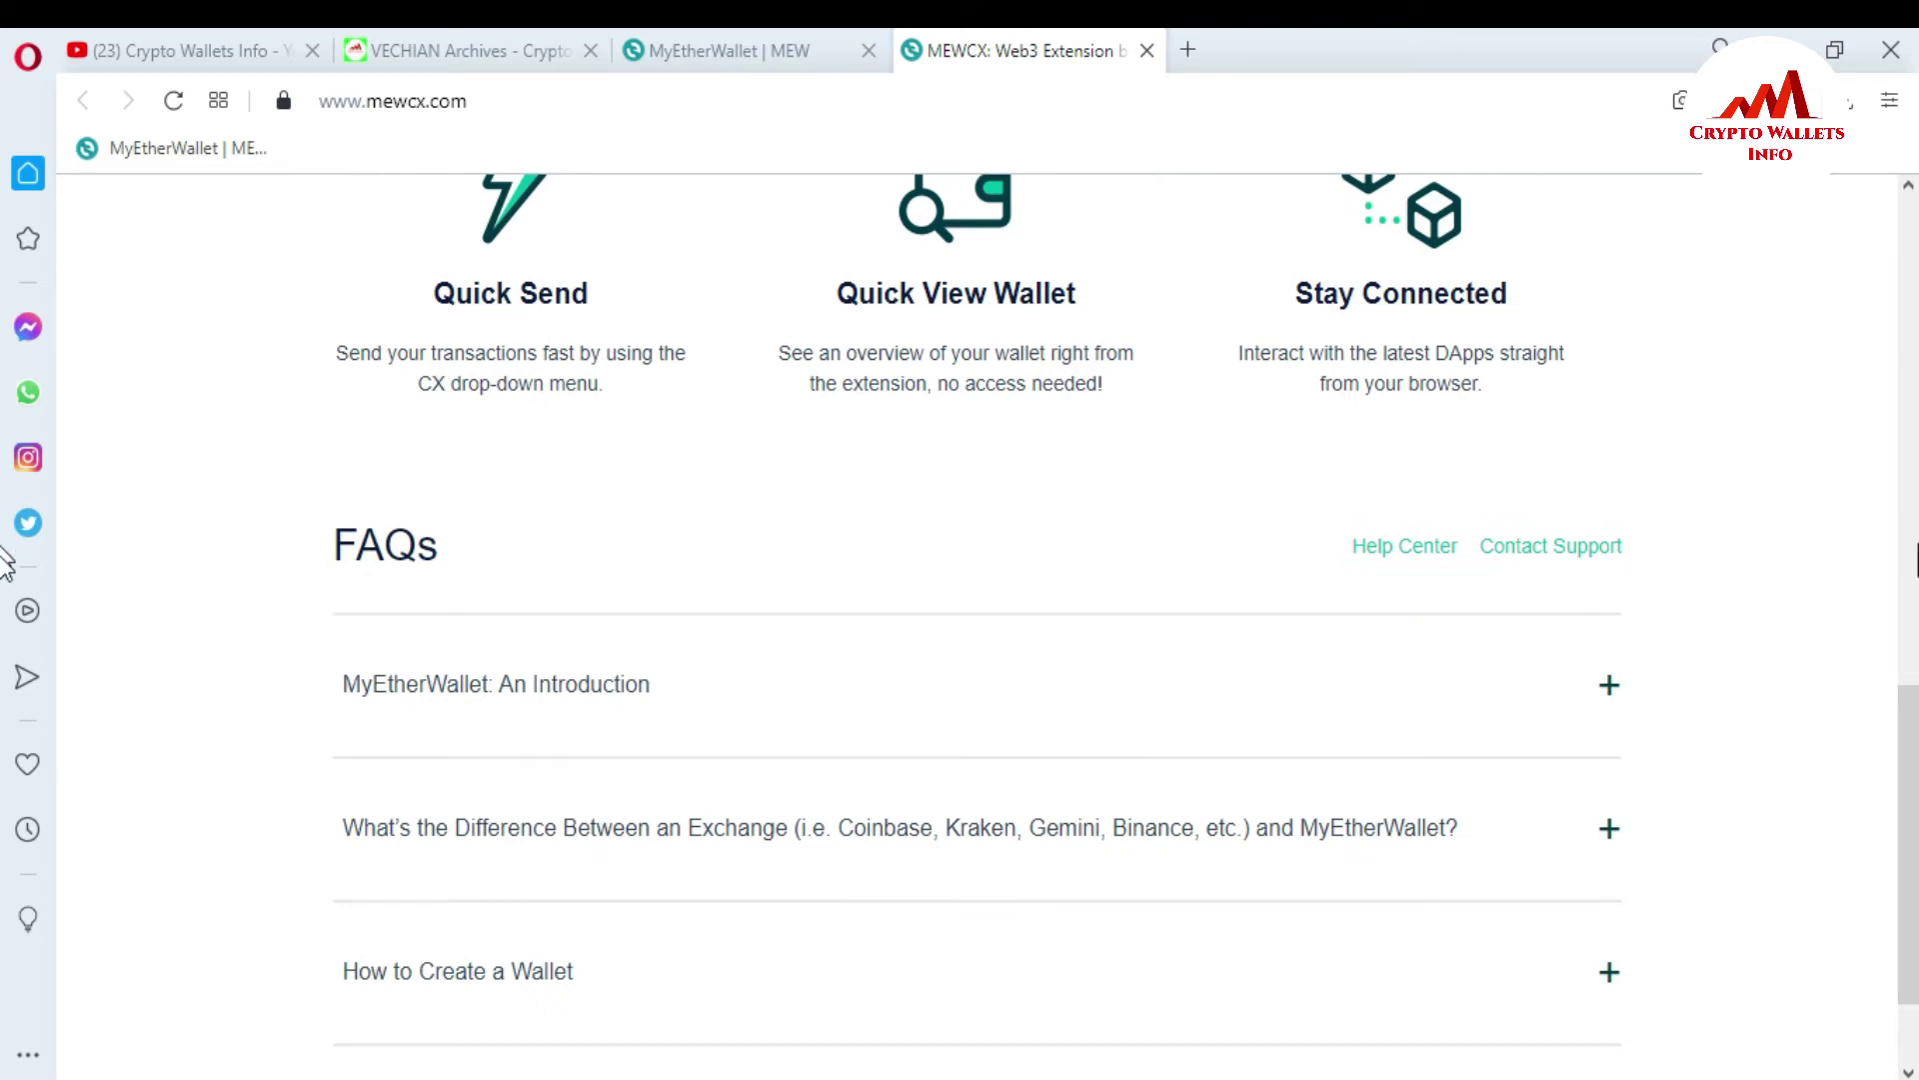
Follow Download MEW CX to the extension's Chrome Web Store listing
{"action": "scroll", "coordinate": [5, 574], "scroll_direction": "up", "scroll_amount": 4}
{"action": "scroll", "coordinate": [5, 575], "scroll_direction": "up", "scroll_amount": 7}
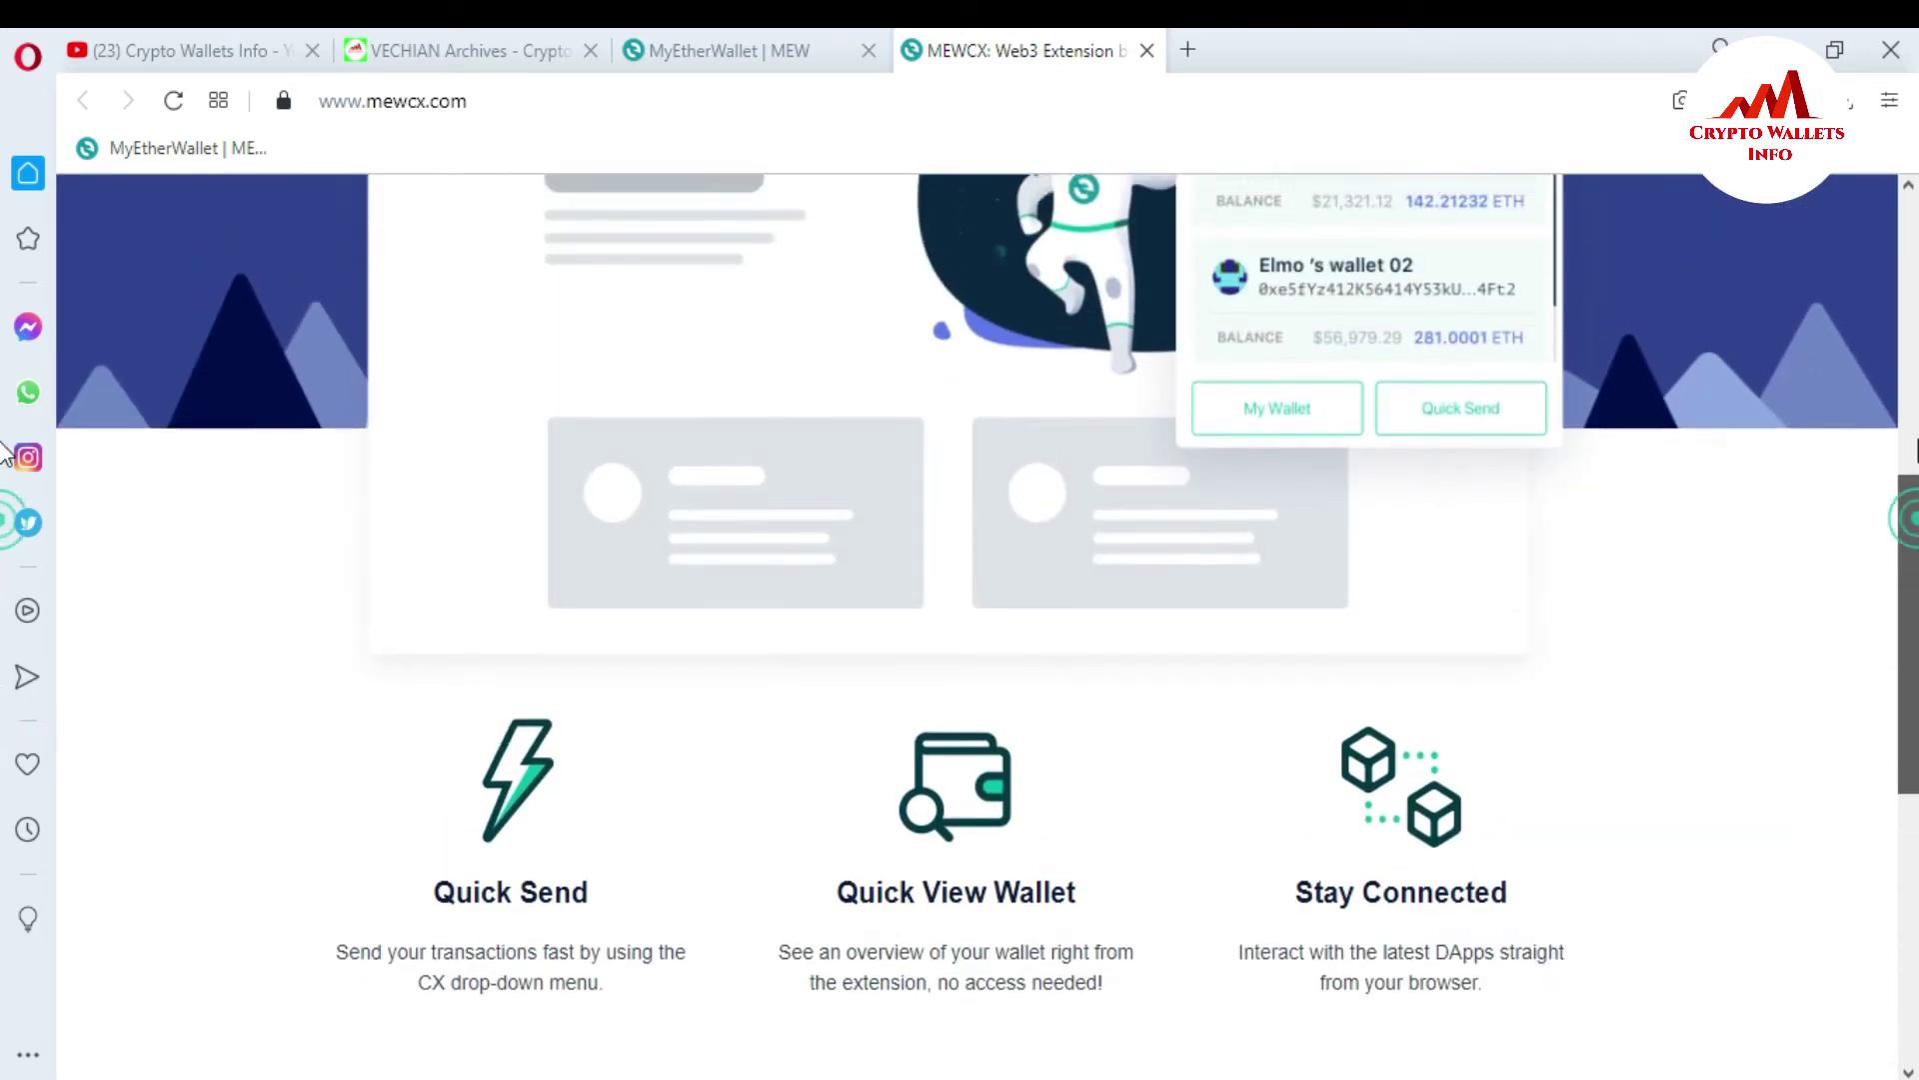
{"action": "scroll", "coordinate": [5, 317], "scroll_direction": "up", "scroll_amount": 2}
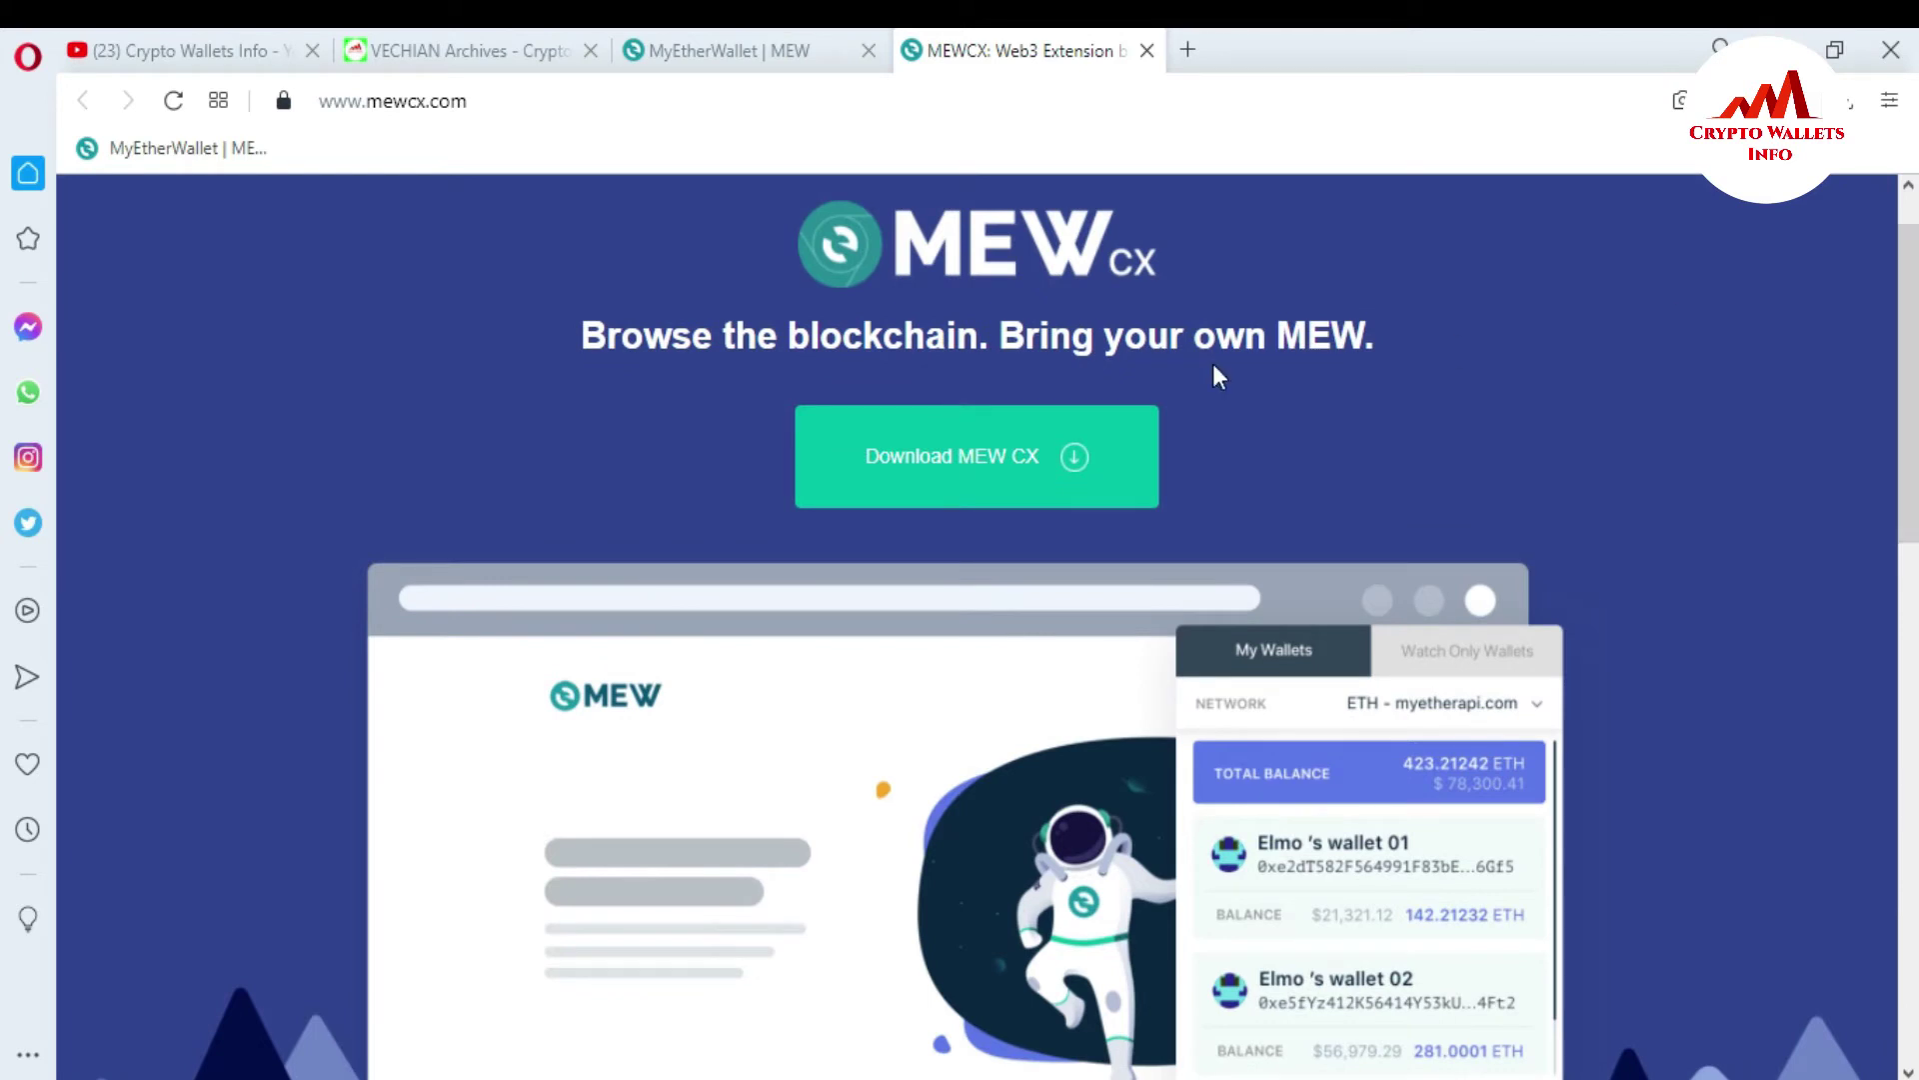
{"action": "left_click", "coordinate": [989, 458]}
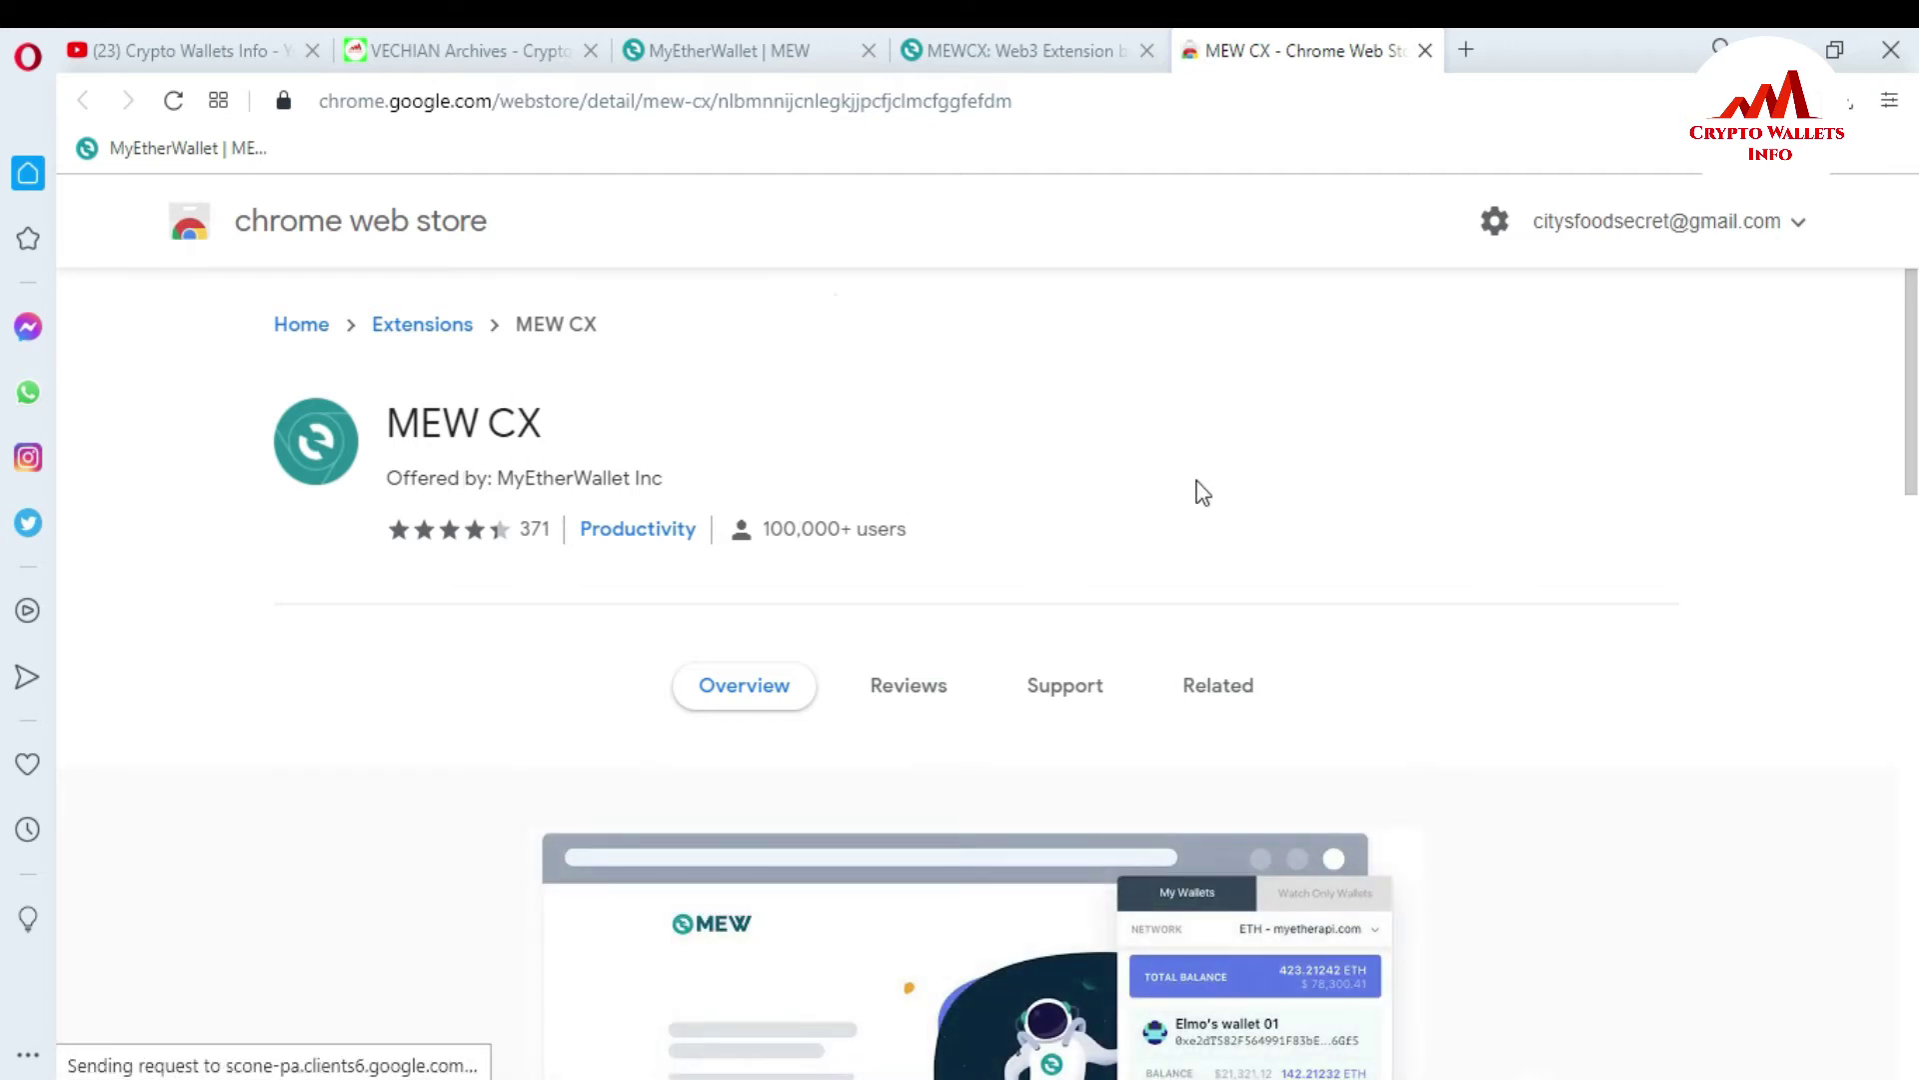
Look over the MEW CX store listing and choose Add to Chrome
{"action": "mouse_move", "coordinate": [1909, 416]}
{"action": "left_mouse_down"}
{"action": "mouse_move", "coordinate": [1904, 671]}
{"action": "mouse_move", "coordinate": [1903, 390]}
{"action": "left_mouse_up"}
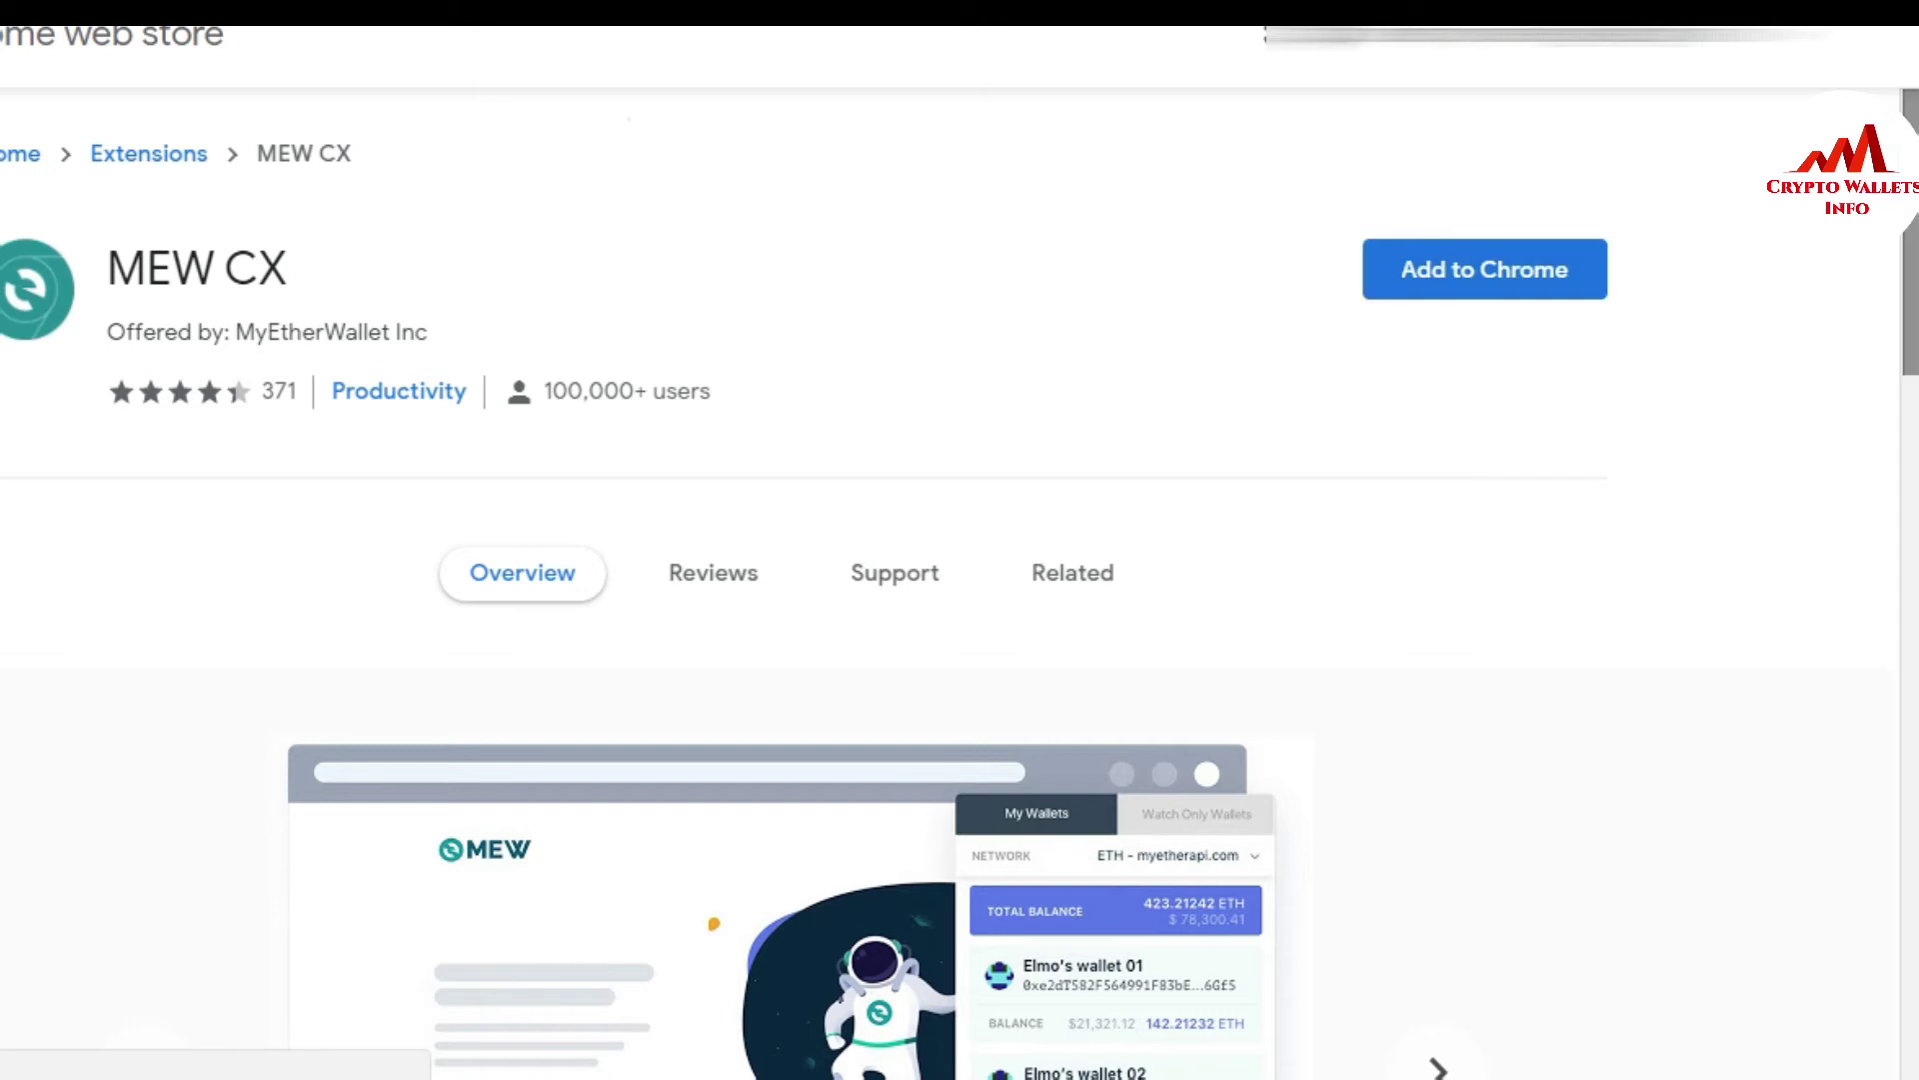
{"action": "scroll", "coordinate": [960, 540], "scroll_direction": "down", "scroll_amount": 2}
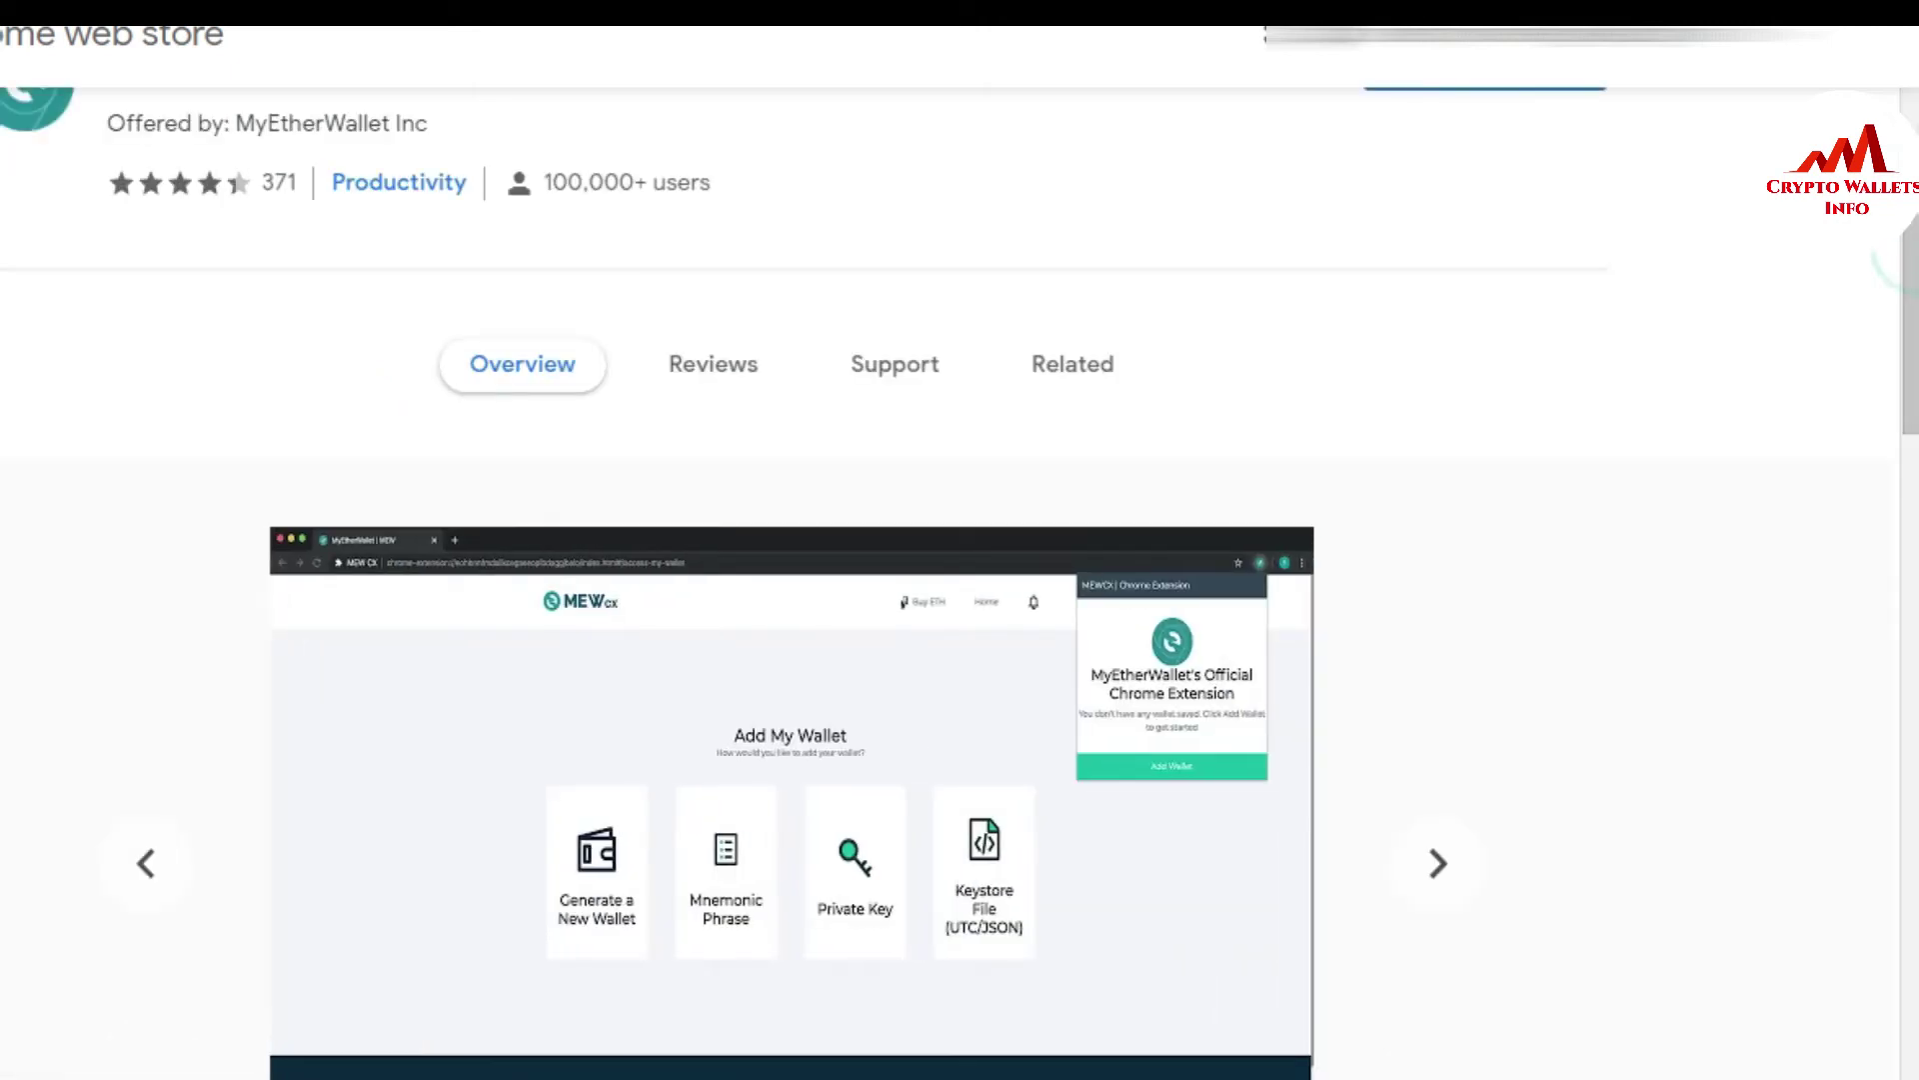
{"action": "scroll", "coordinate": [1429, 270], "scroll_direction": "up", "scroll_amount": 2}
{"action": "left_click", "coordinate": [1432, 270]}
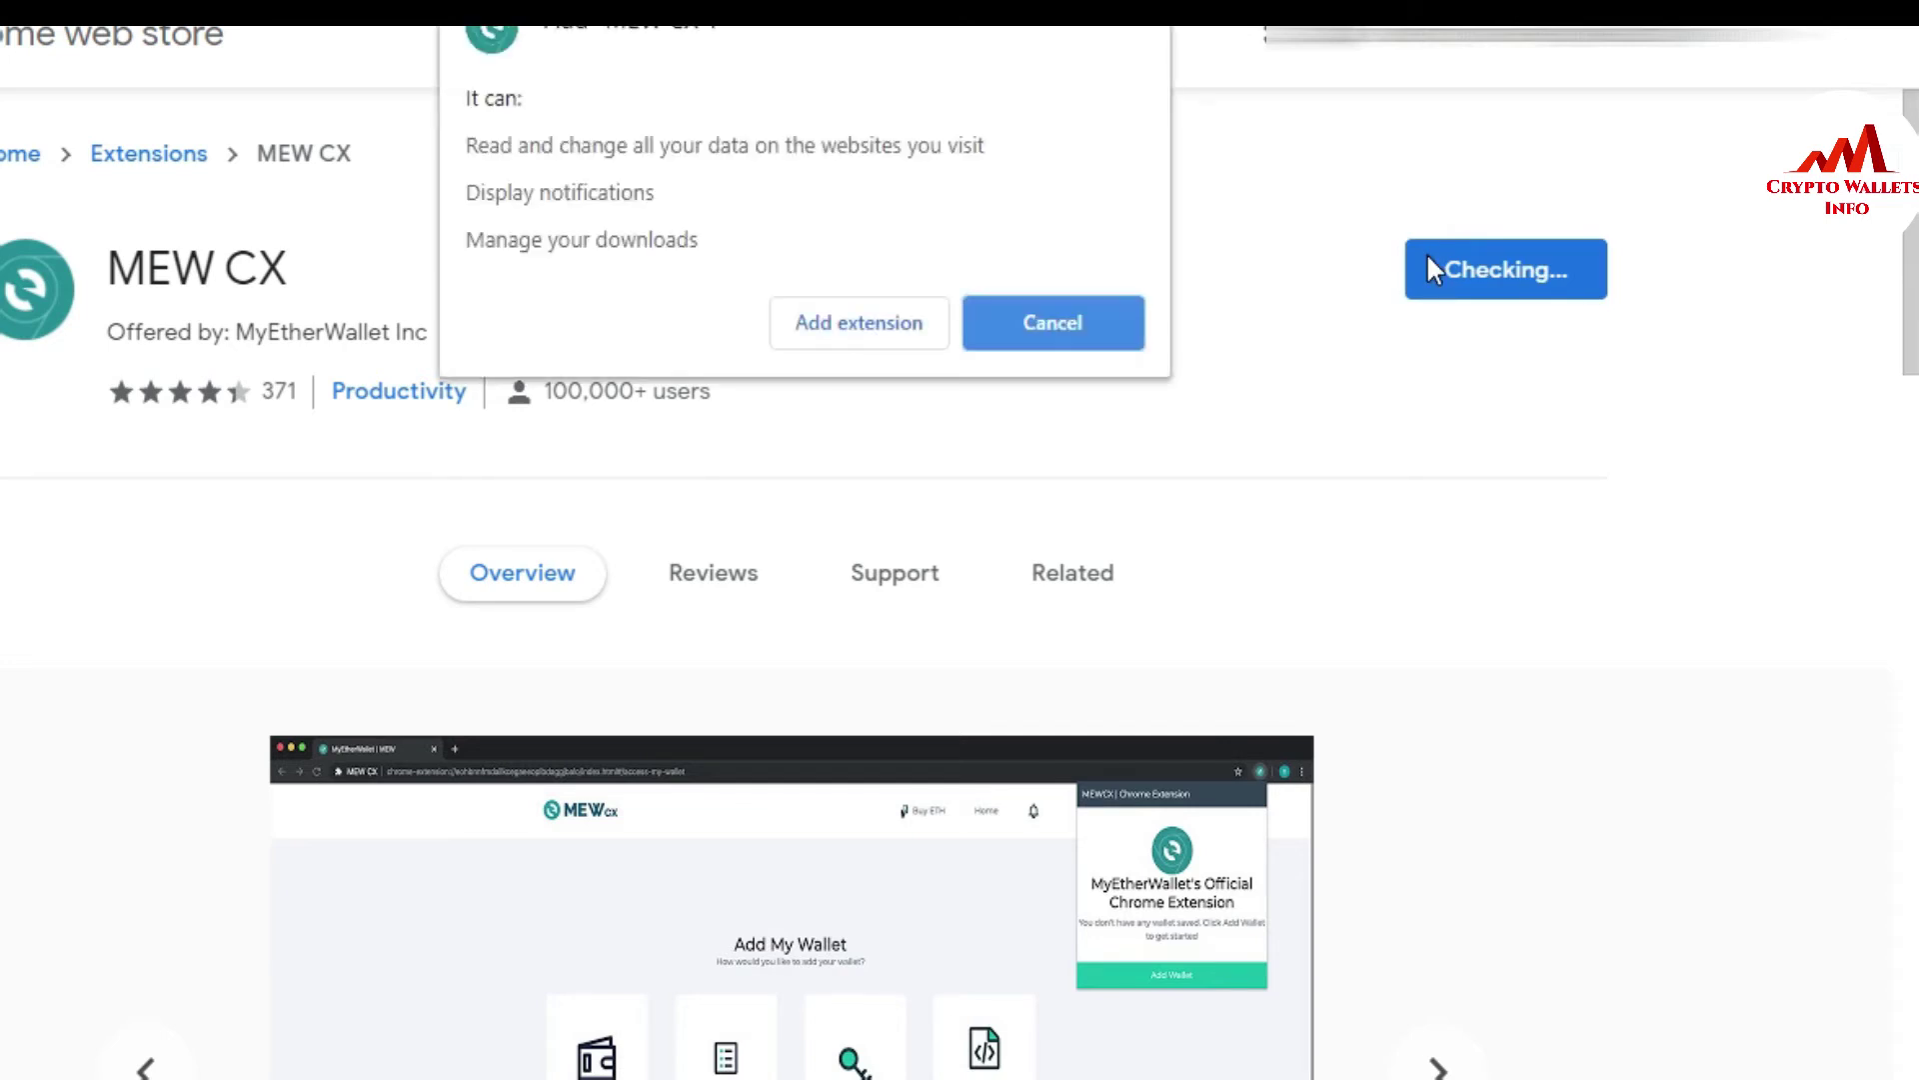
Confirm adding MEW CX with its permissions and close the extensions list
{"action": "left_click", "coordinate": [844, 326]}
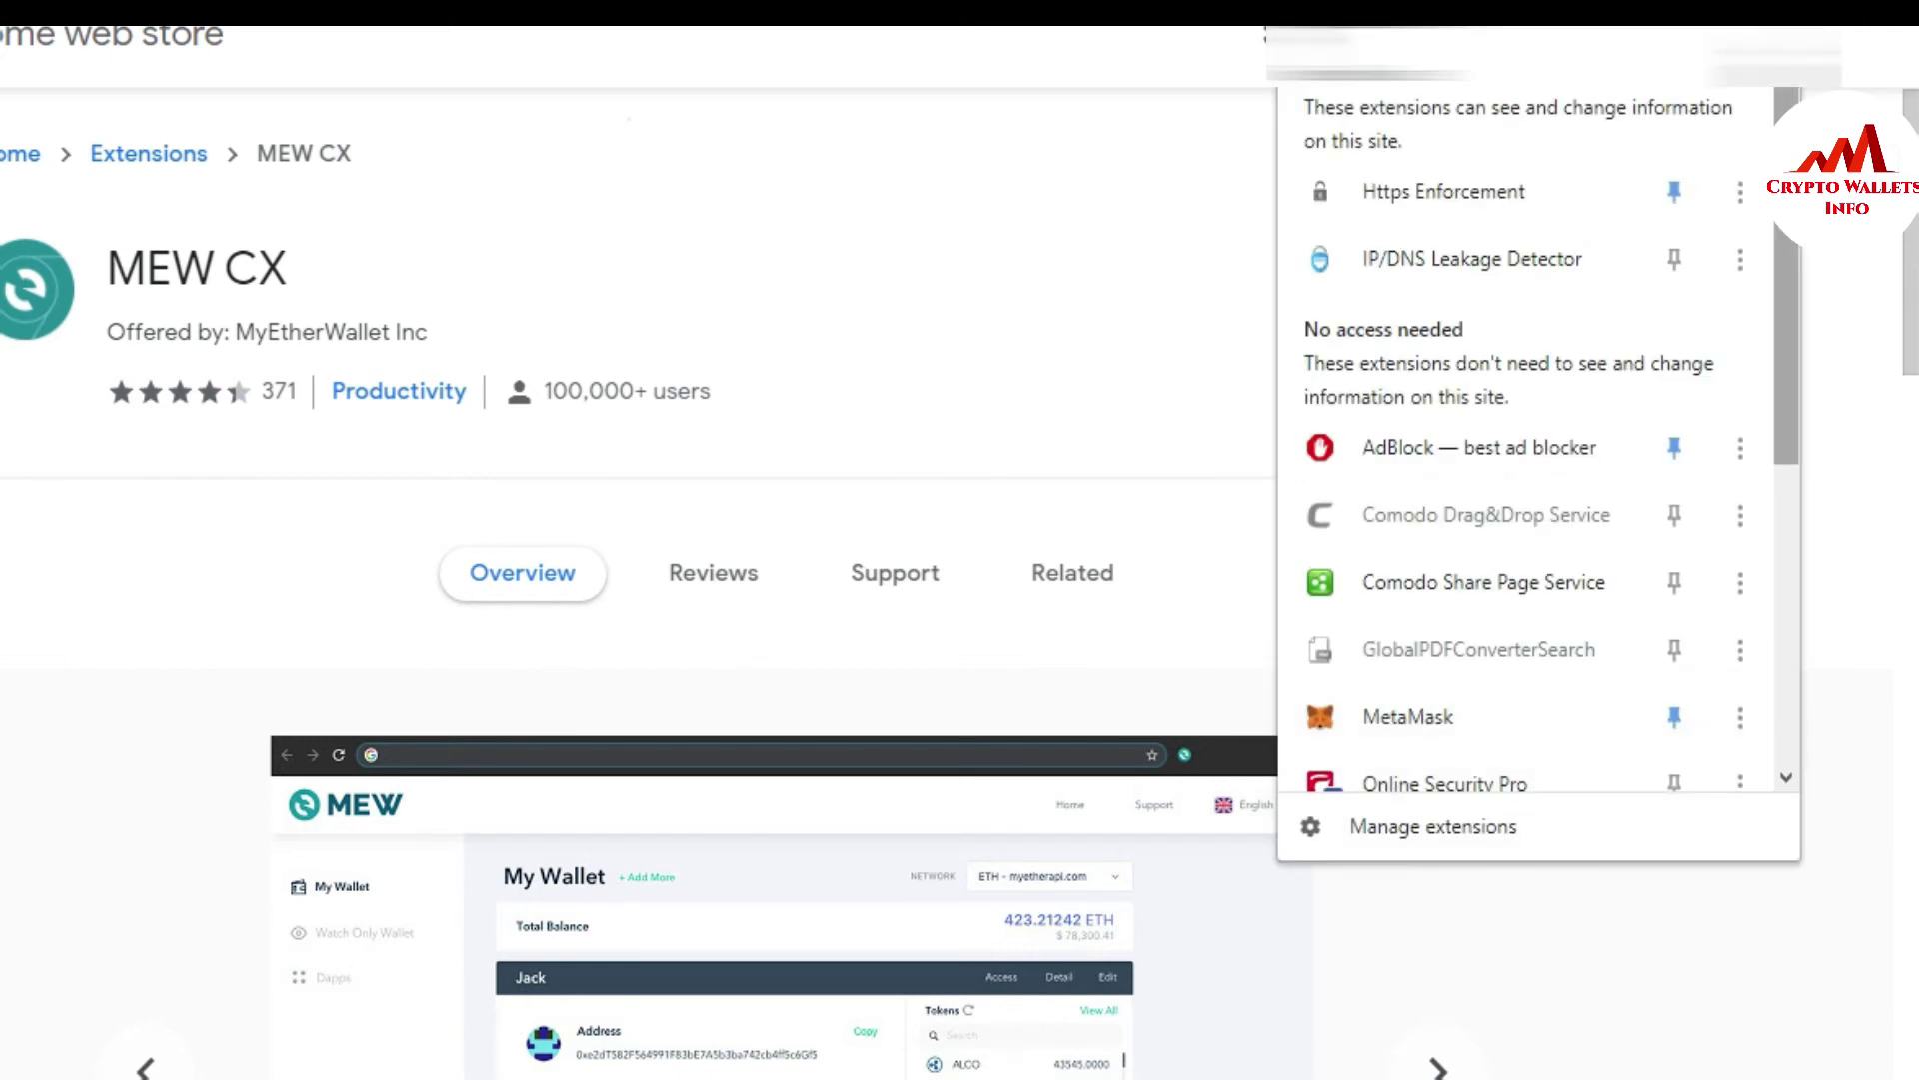
{"action": "key", "text": "Escape"}
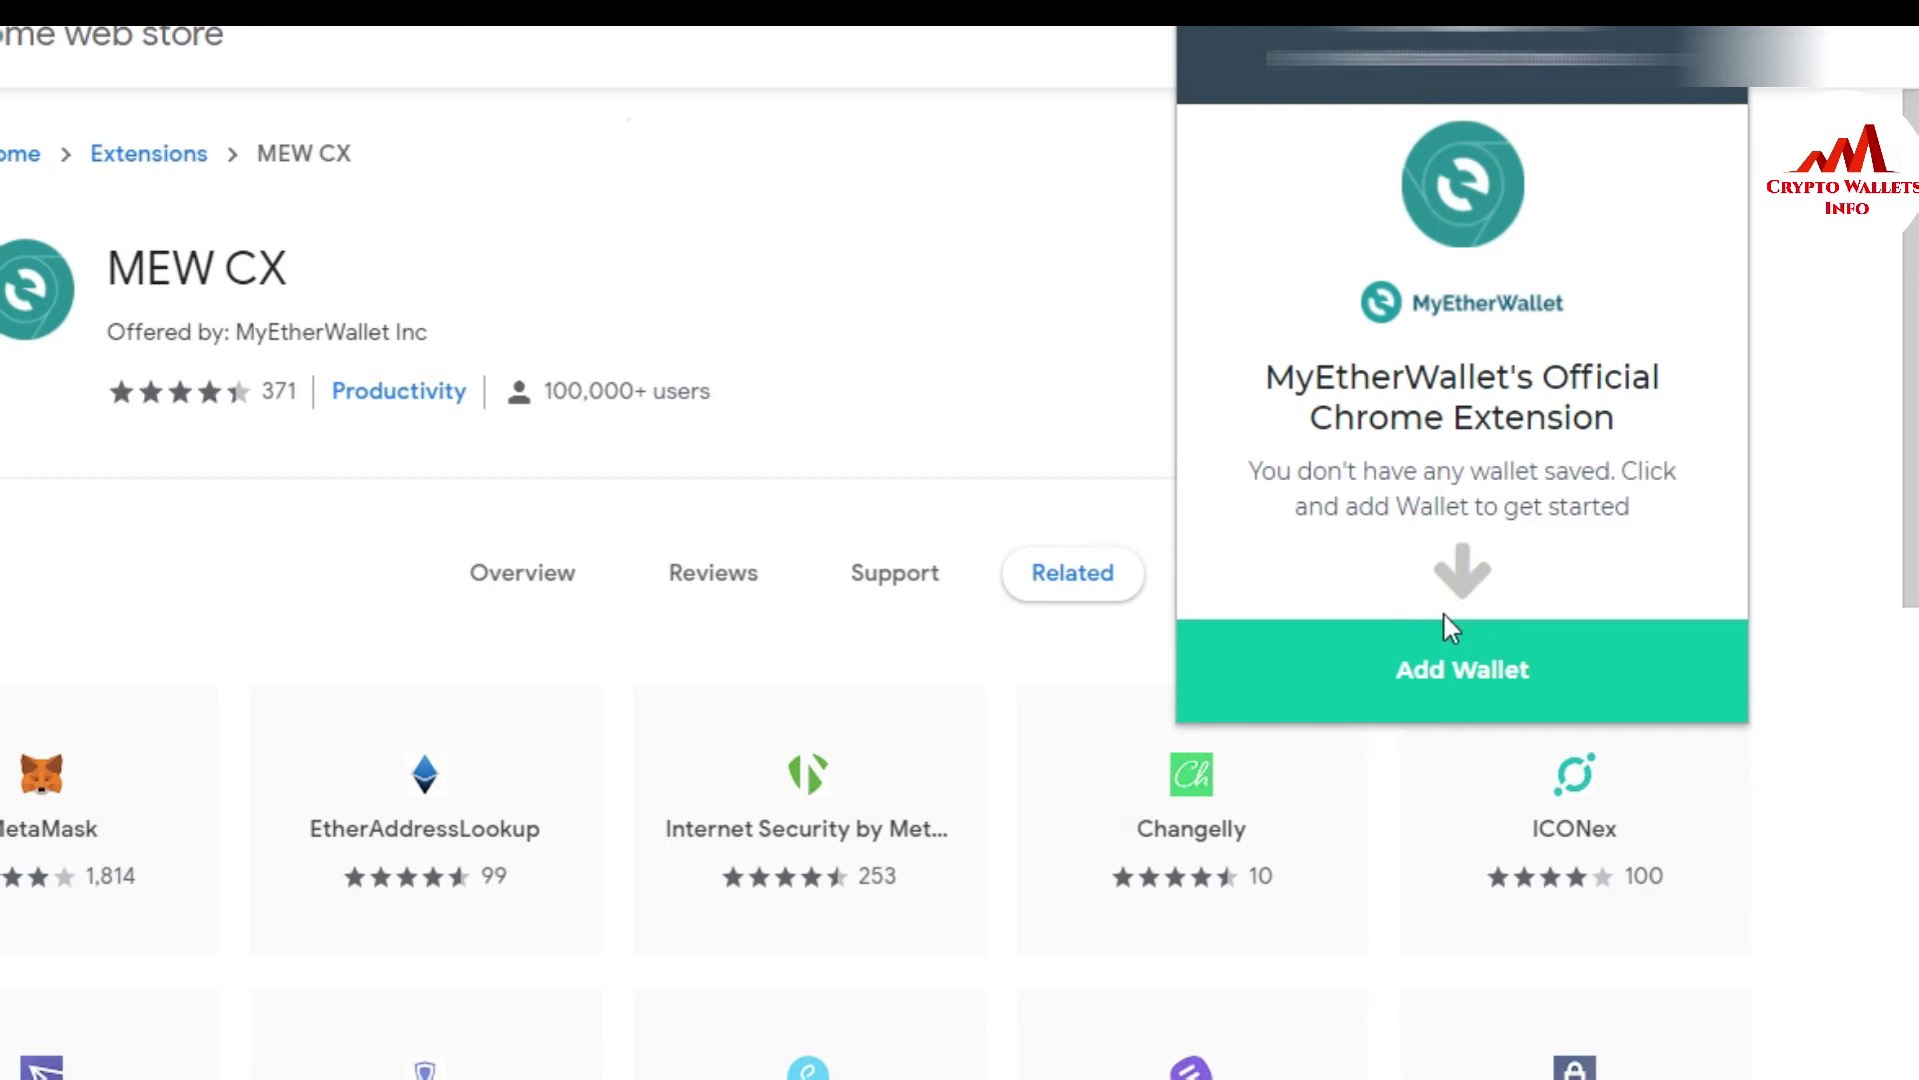
Choose Add Wallet, then Add My Wallet in the MEW CX popup
{"action": "left_click", "coordinate": [1452, 645]}
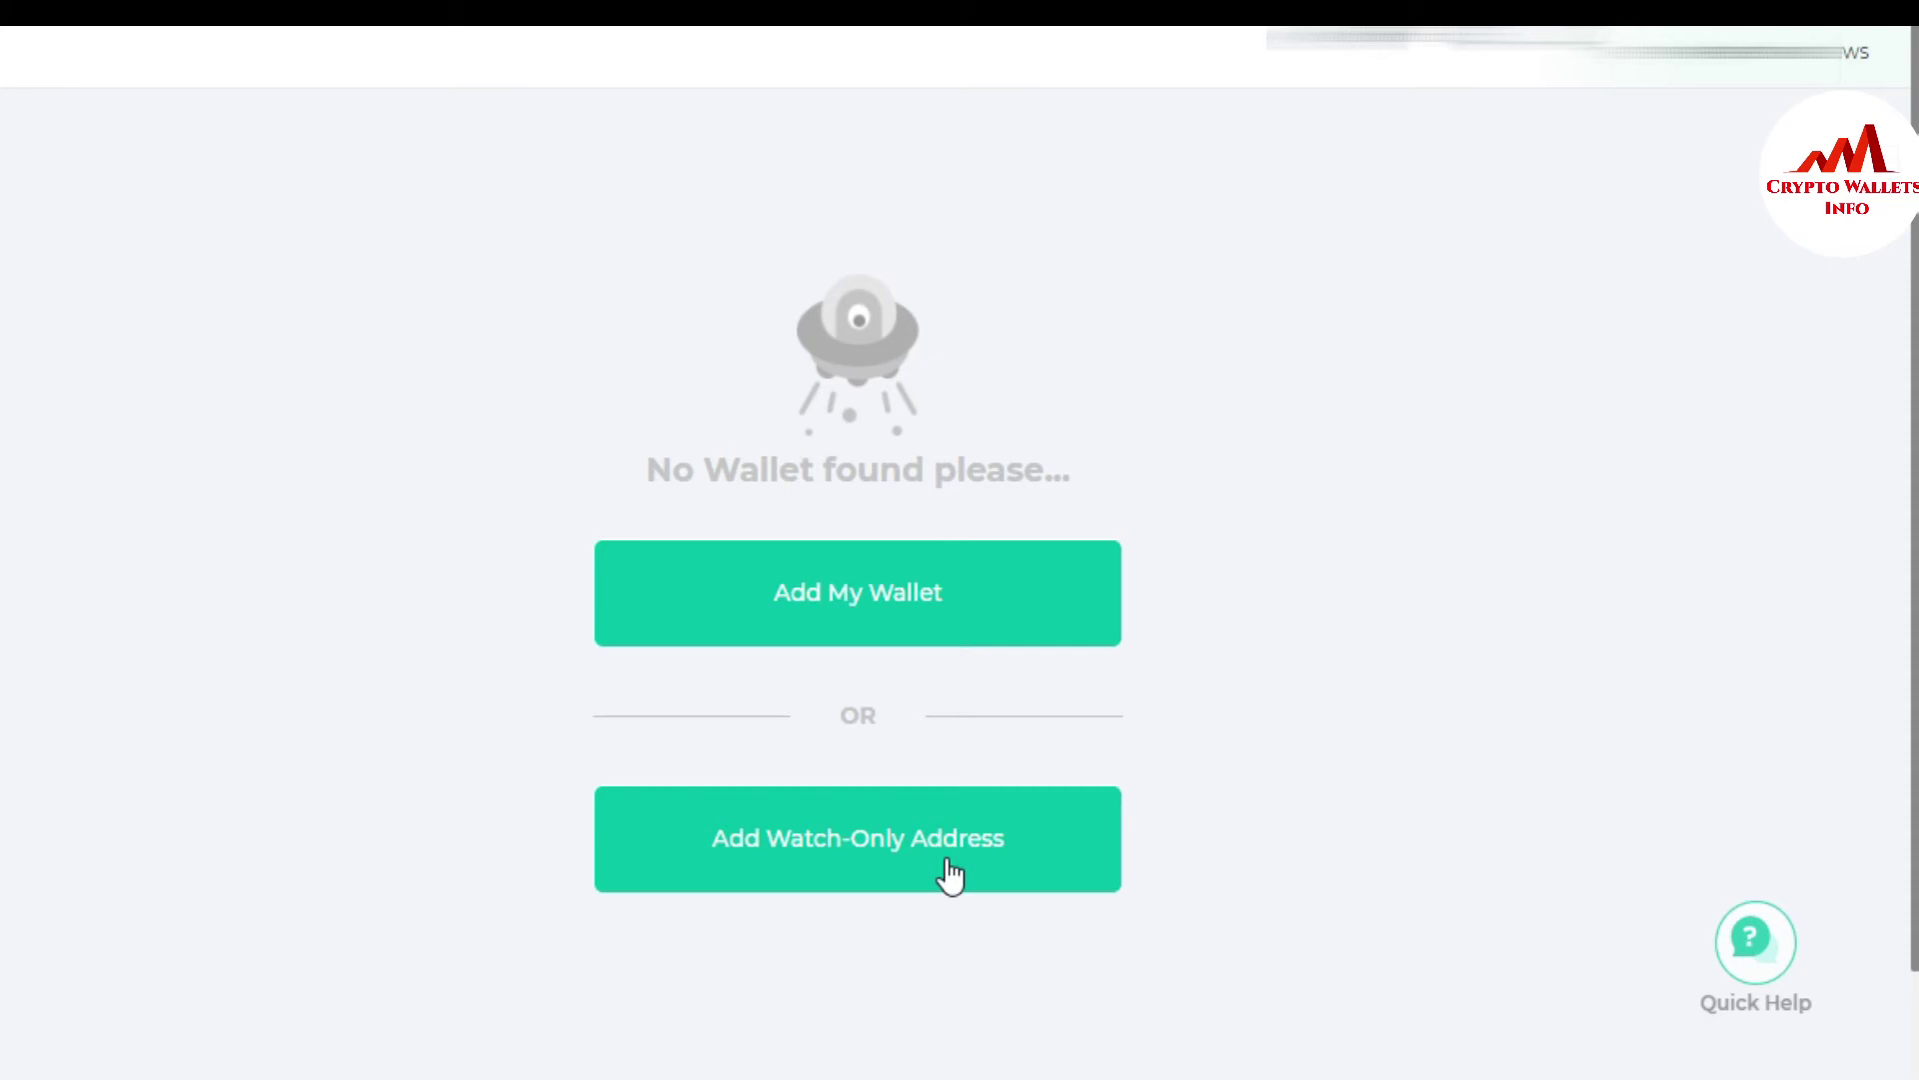
{"action": "left_click", "coordinate": [874, 634]}
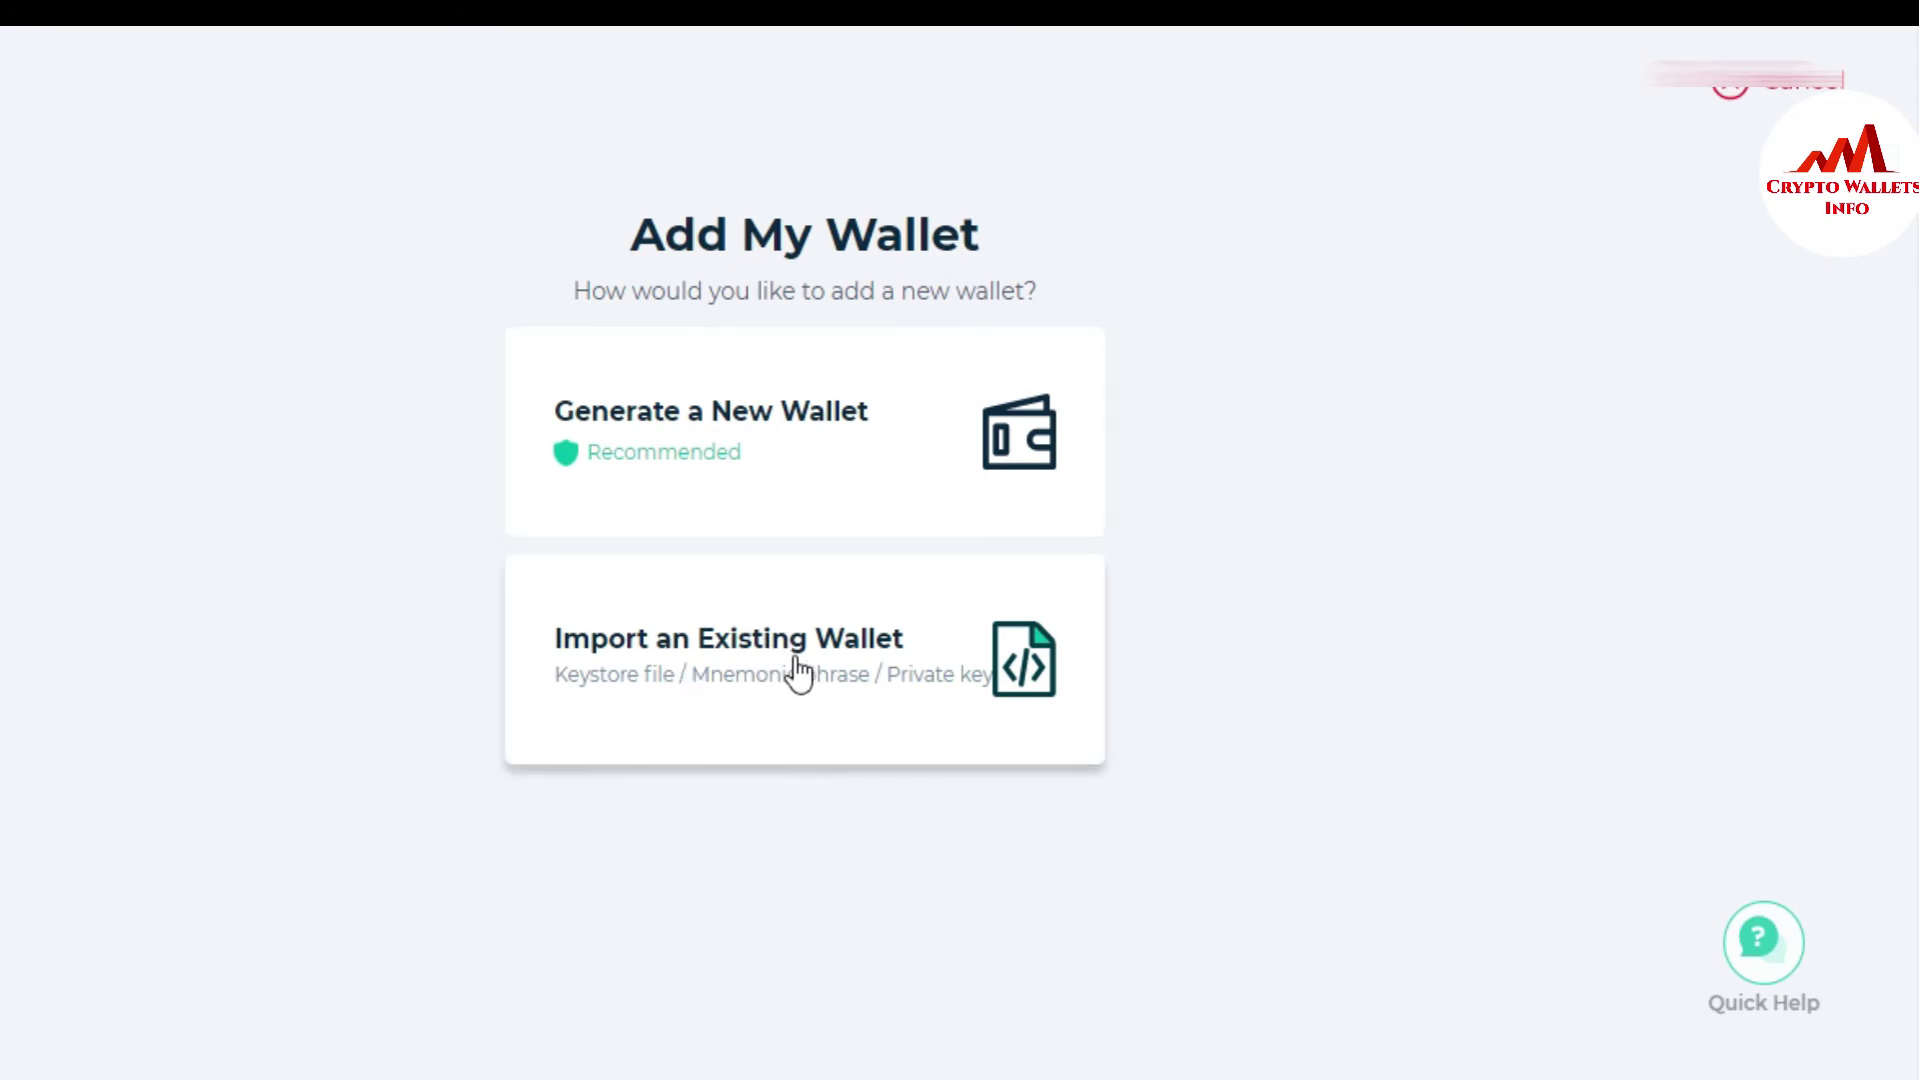
Choose Generate a New Wallet and name it 'ETH Wallet'
{"action": "left_click", "coordinate": [749, 430]}
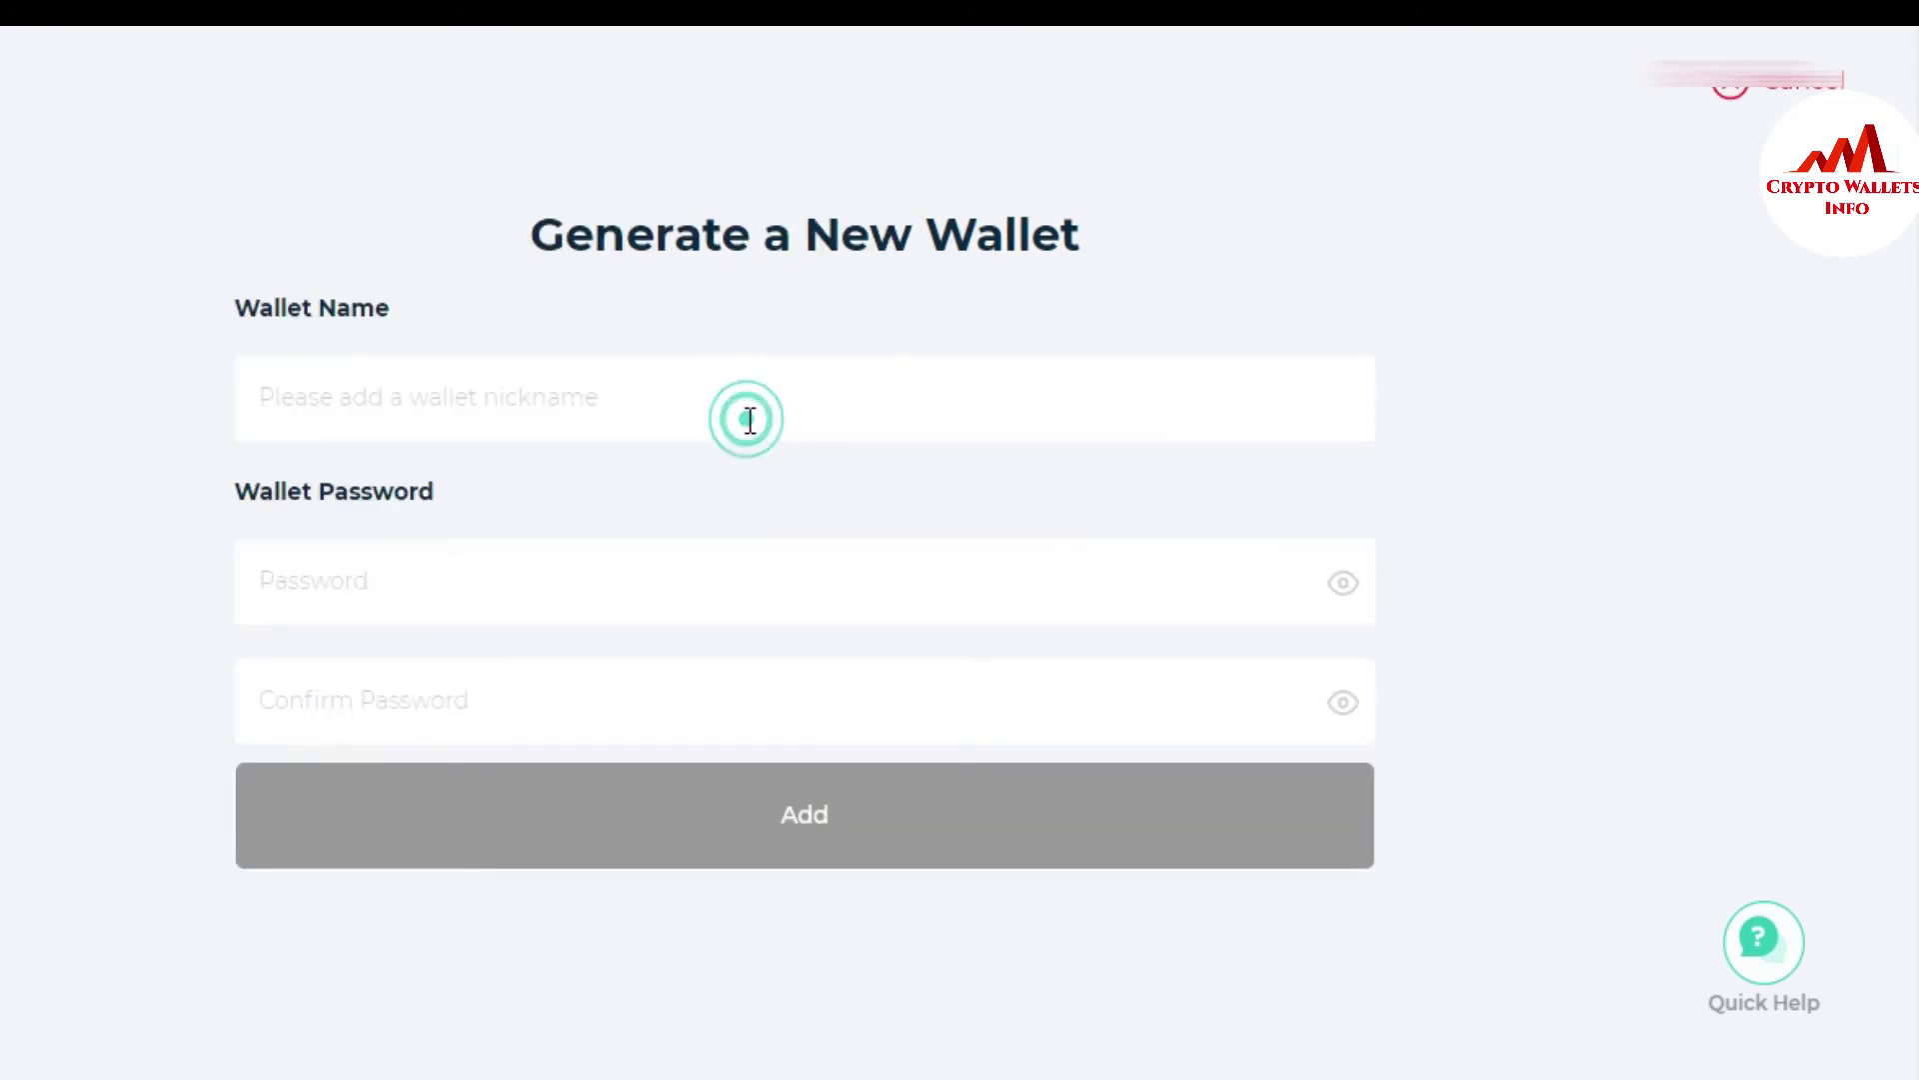
{"action": "left_click", "coordinate": [401, 416]}
{"action": "type", "text": "ETH Wallet"}
Enter and confirm the wallet password, then add the wallet
{"action": "left_click", "coordinate": [415, 630]}
{"action": "left_click", "coordinate": [399, 586]}
{"action": "type", "text": "****"}
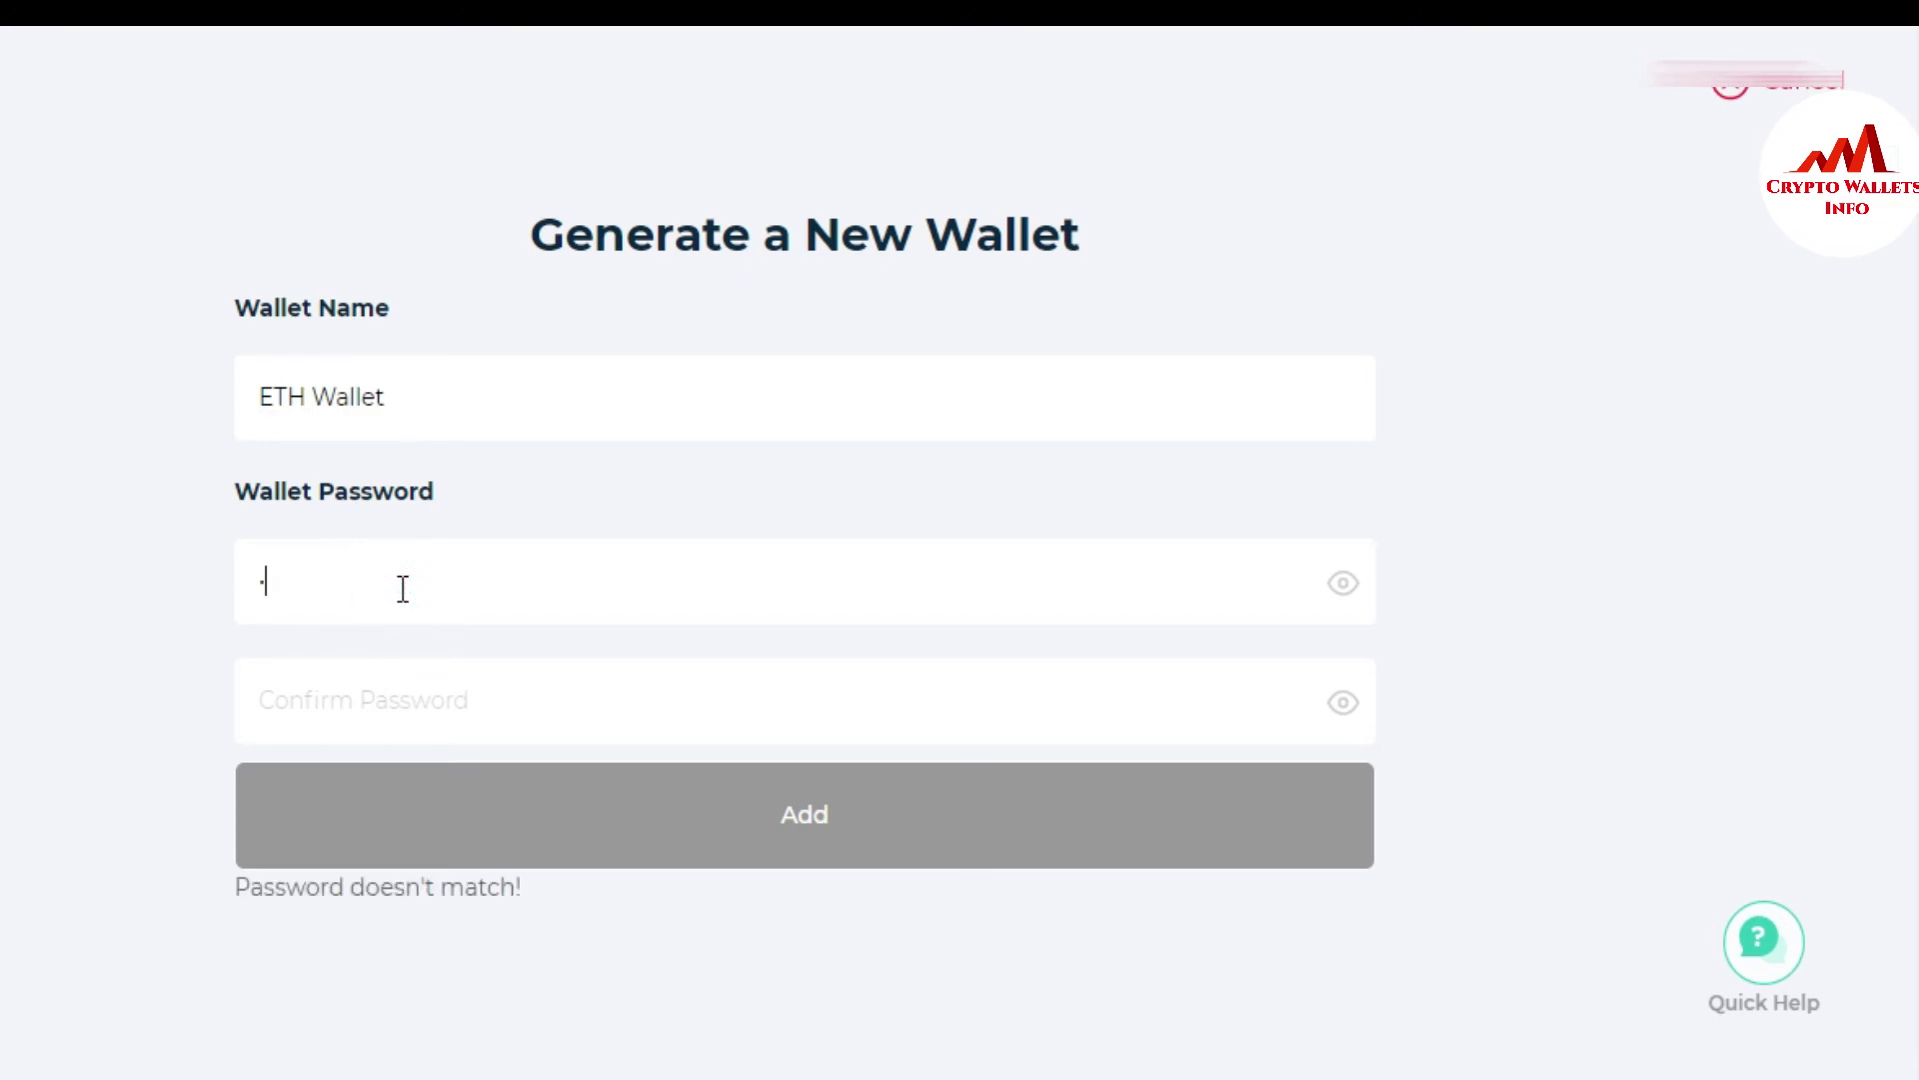
{"action": "type", "text": "**********"}
{"action": "left_click", "coordinate": [395, 700]}
{"action": "type", "text": "**************"}
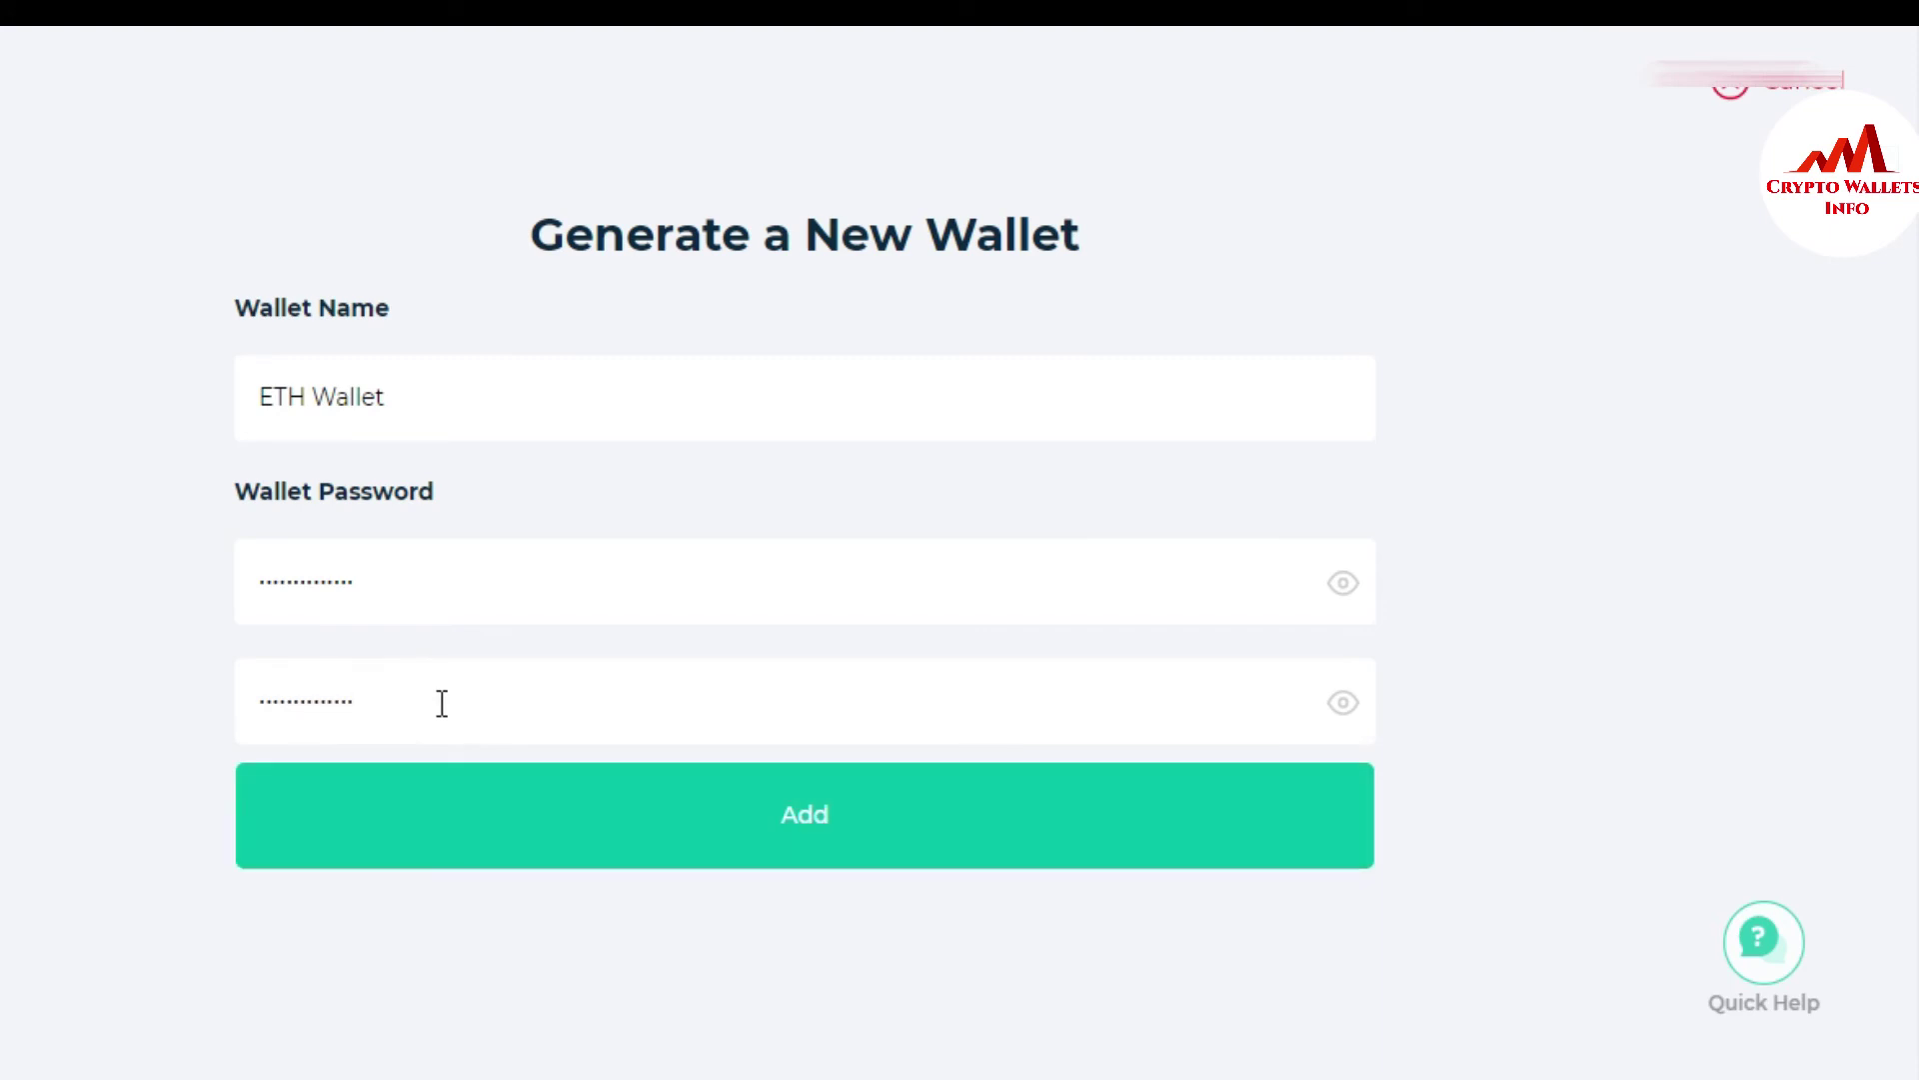
{"action": "left_click", "coordinate": [778, 829]}
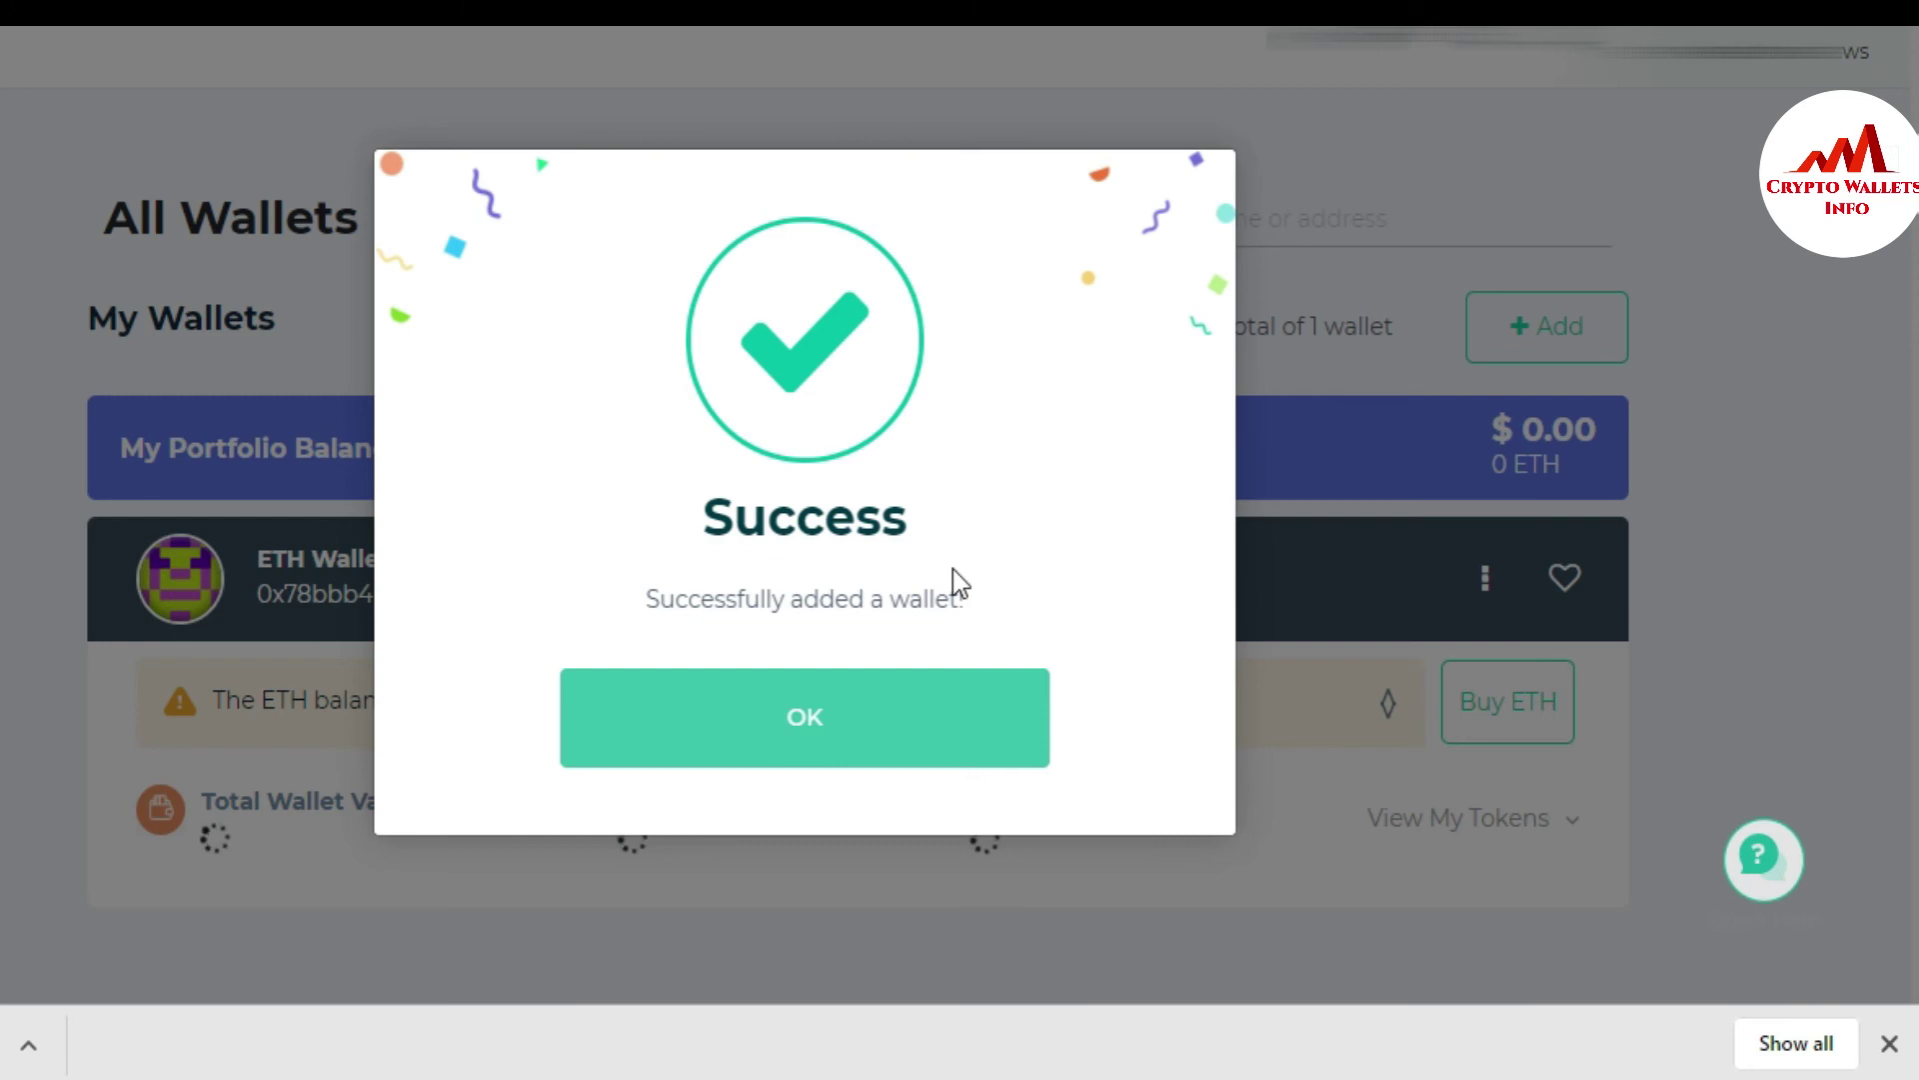
Dismiss the Success dialog, select ETH Wallet's address, and scroll All Wallets
{"action": "left_click", "coordinate": [800, 735]}
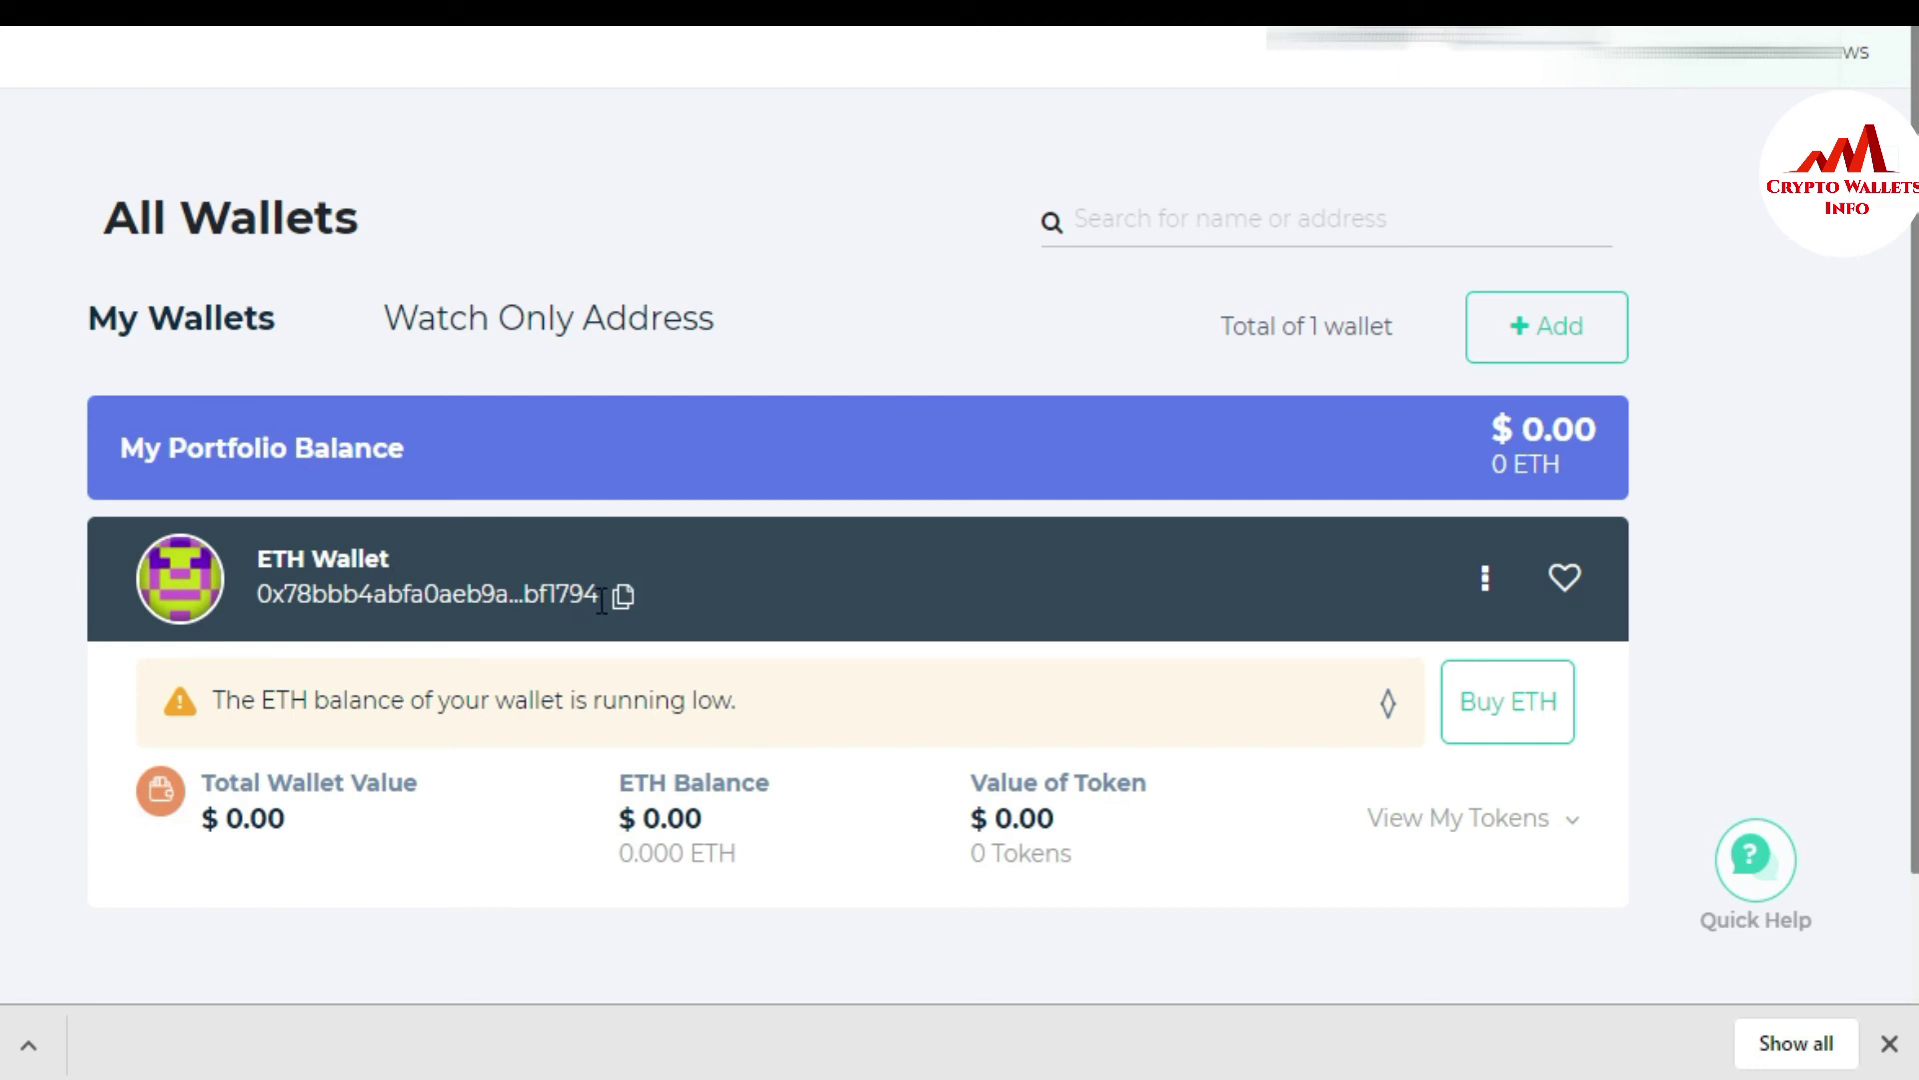
{"action": "left_click_drag", "start_coordinate": [601, 597], "coordinate": [265, 594]}
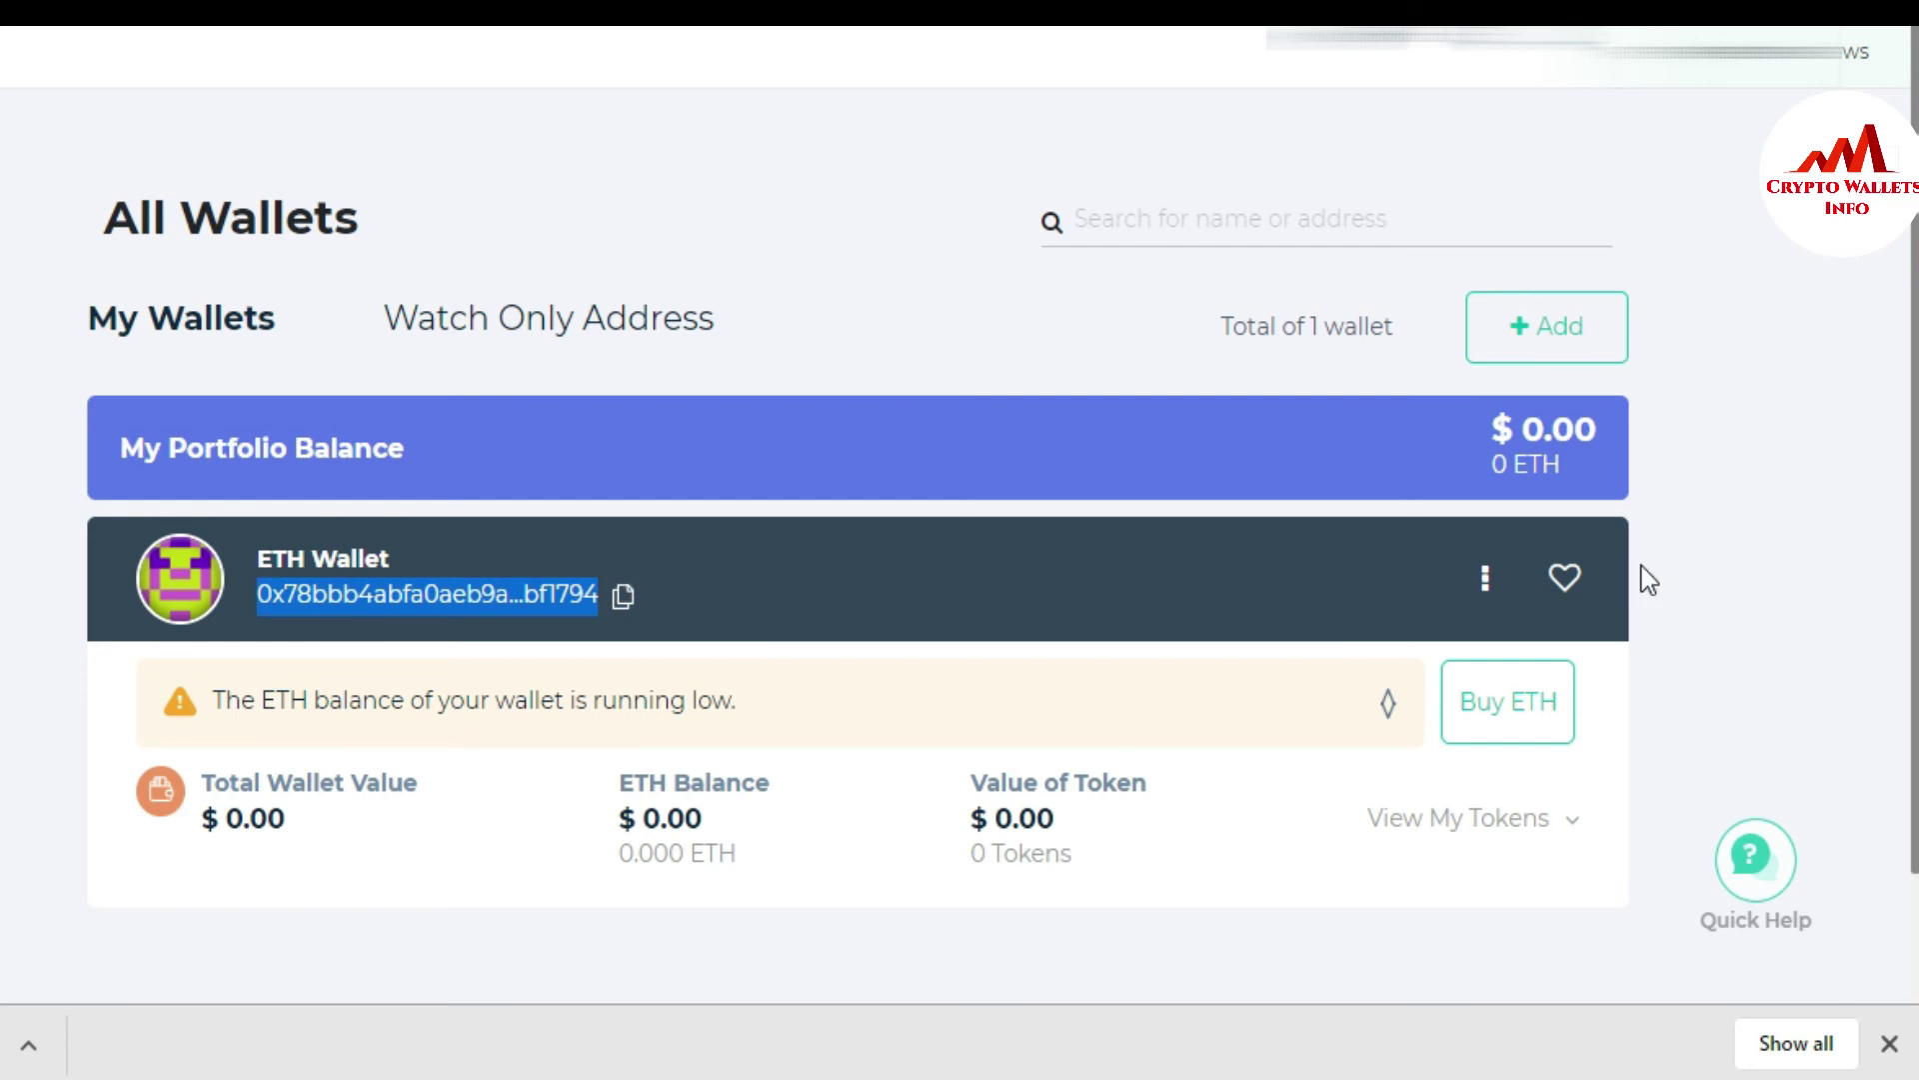
{"action": "scroll", "coordinate": [1897, 527], "scroll_direction": "down", "scroll_amount": 2}
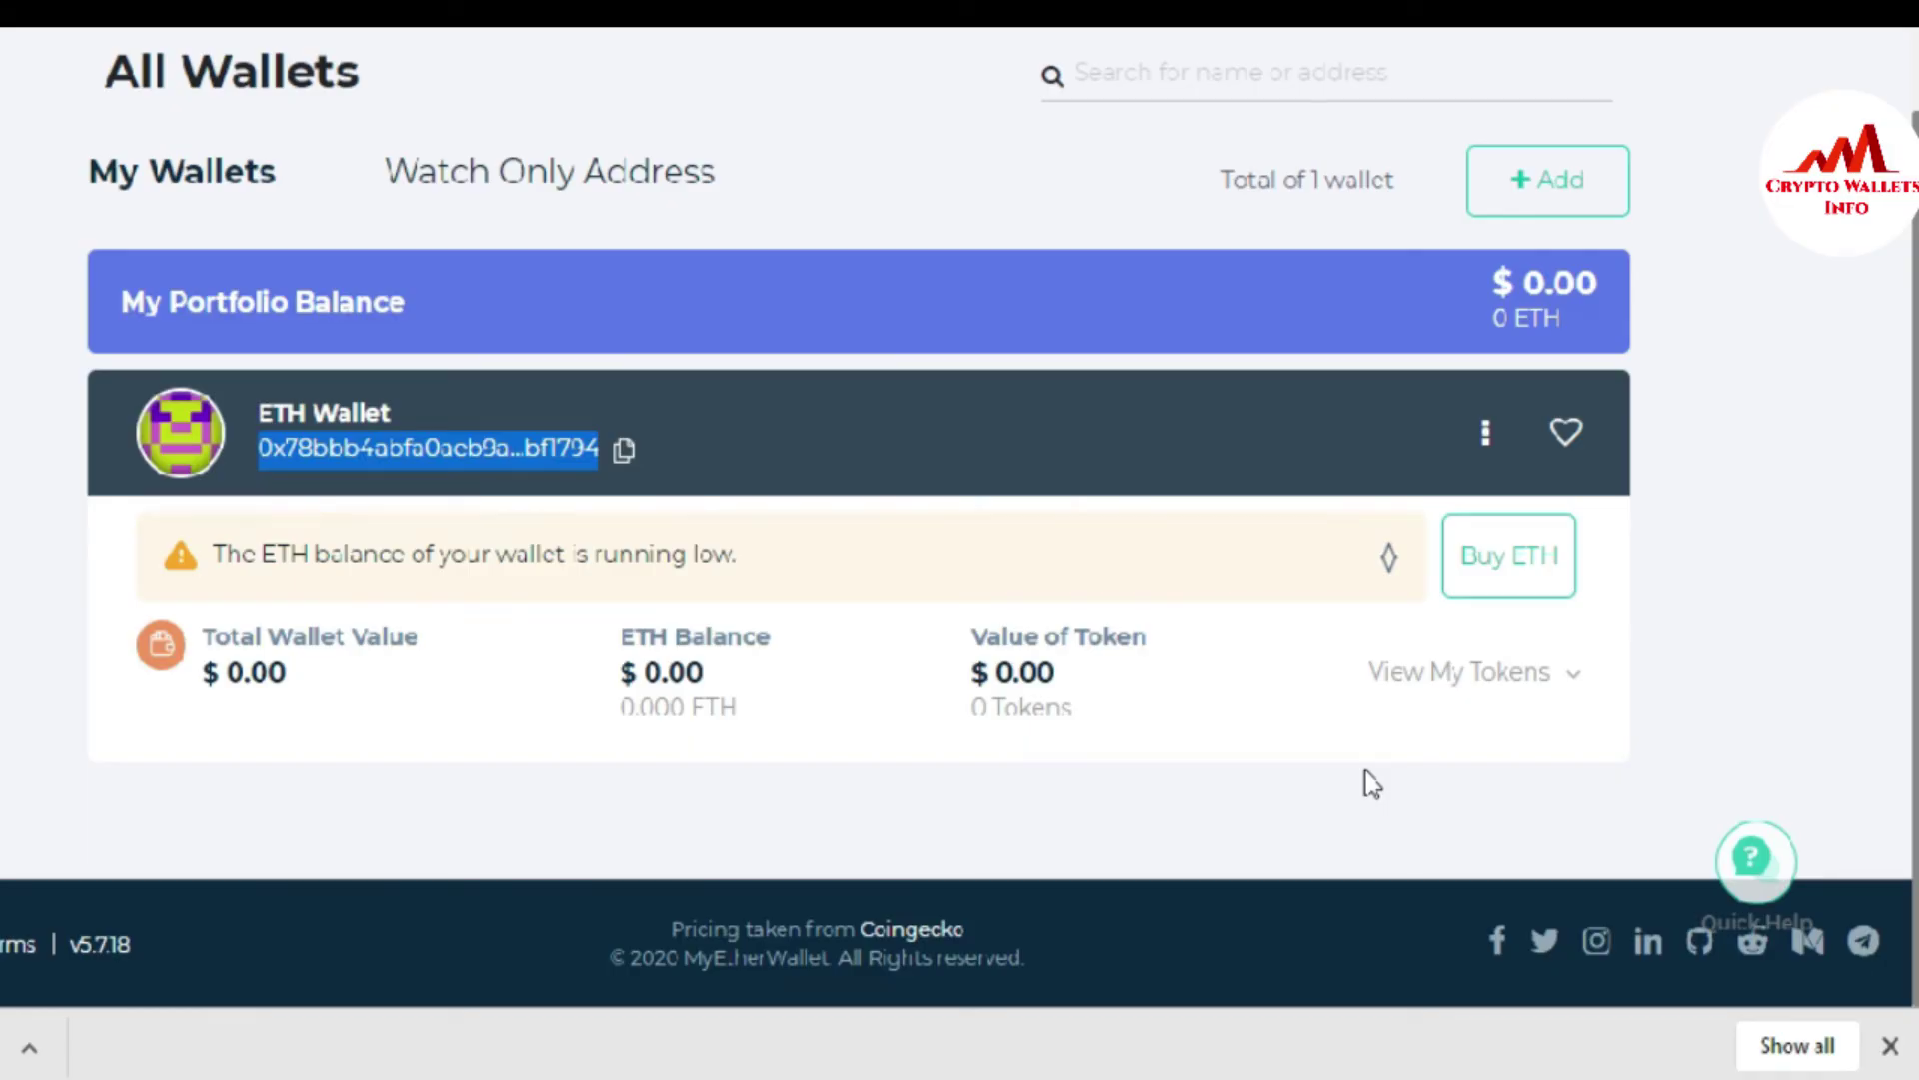
{"action": "left_click", "coordinate": [159, 50]}
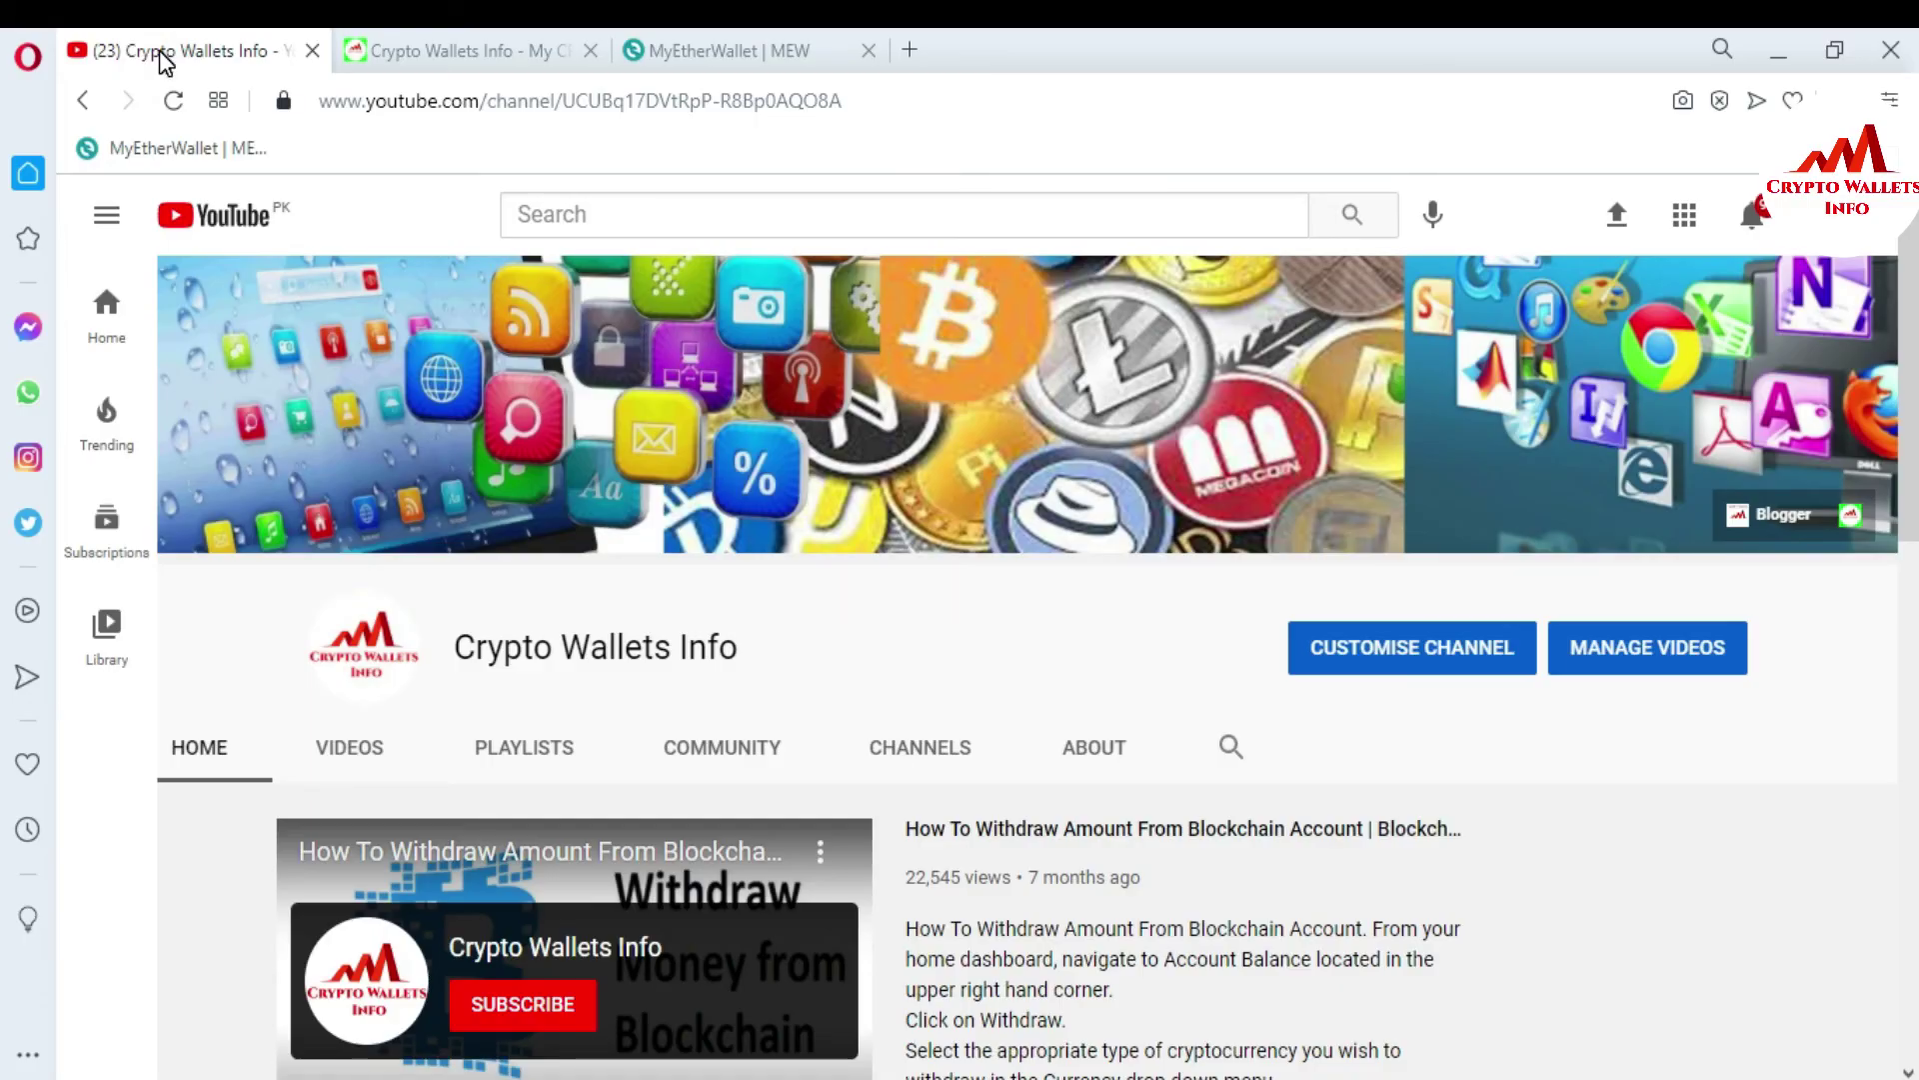
Switch to the cryptowalletsinfo.com tab showing 'How To Receive Money In Myetherwallet'
{"action": "left_click", "coordinate": [484, 40]}
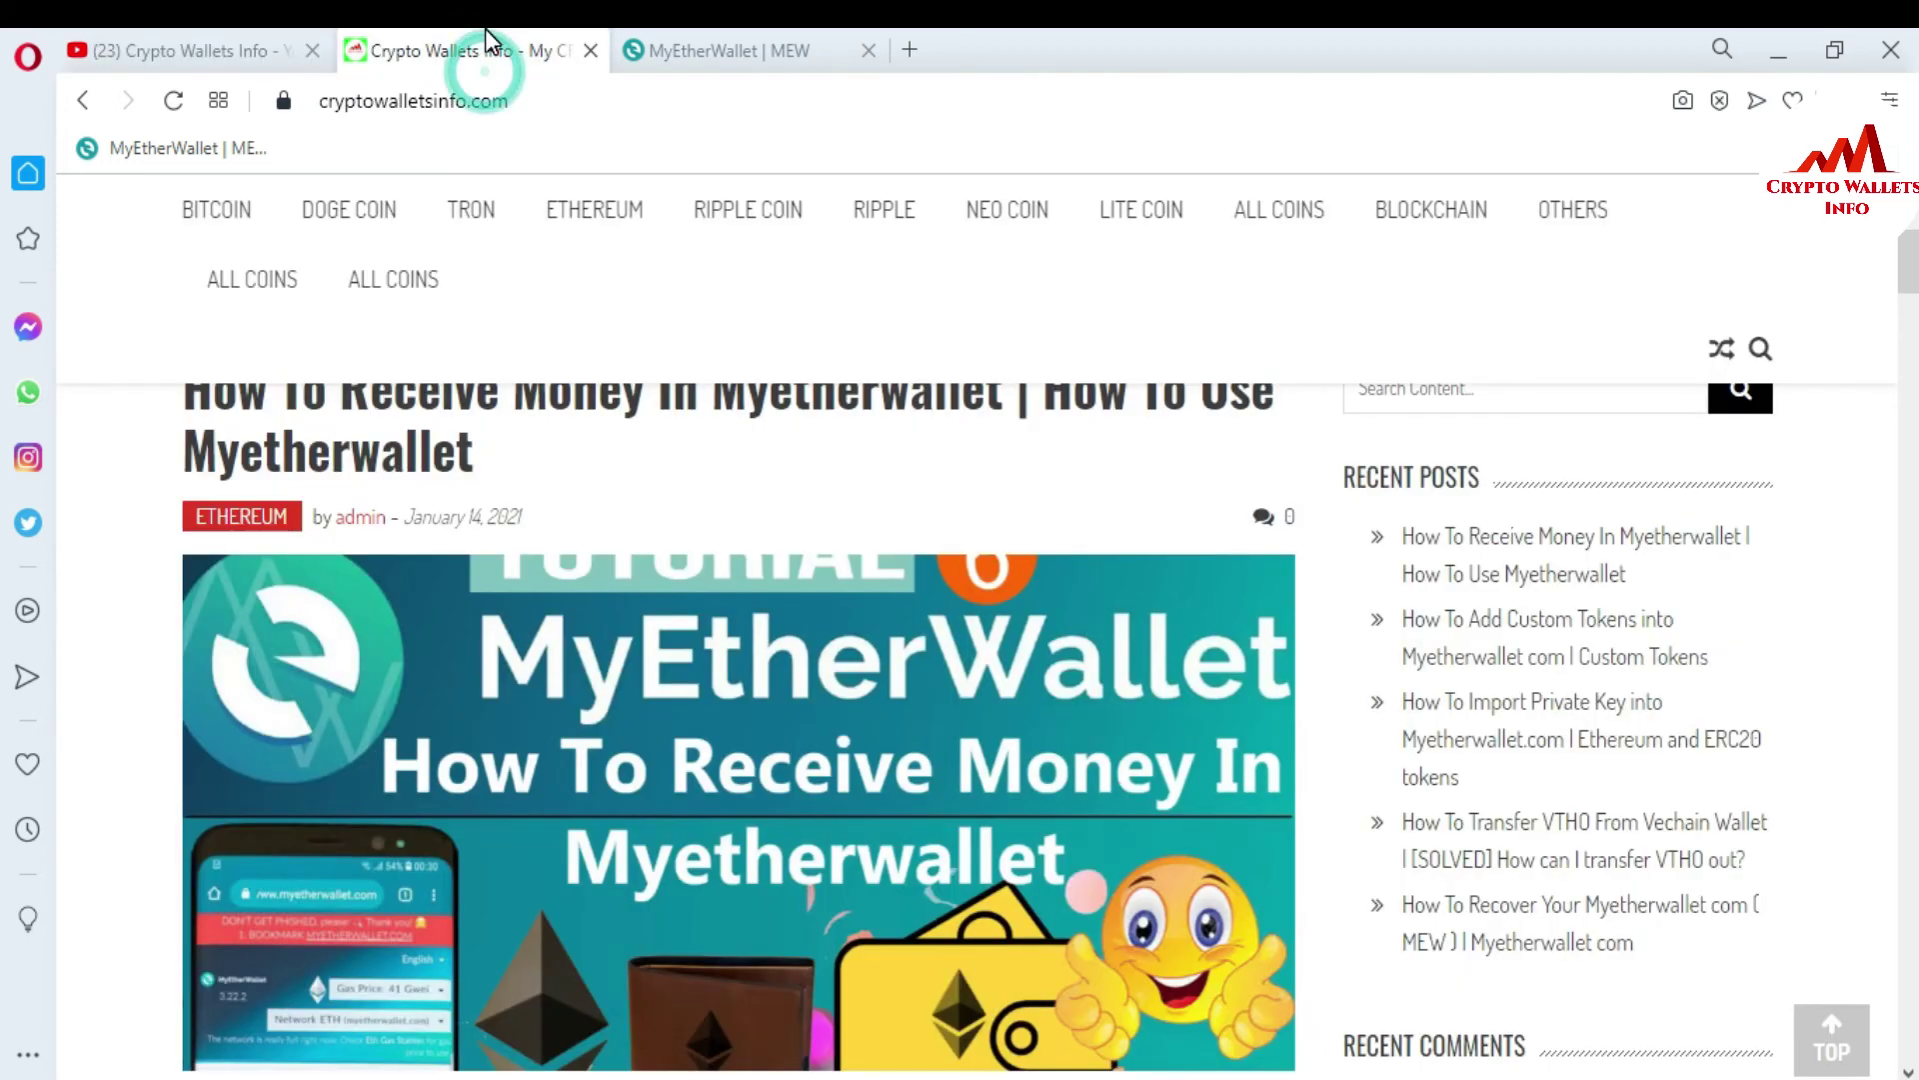